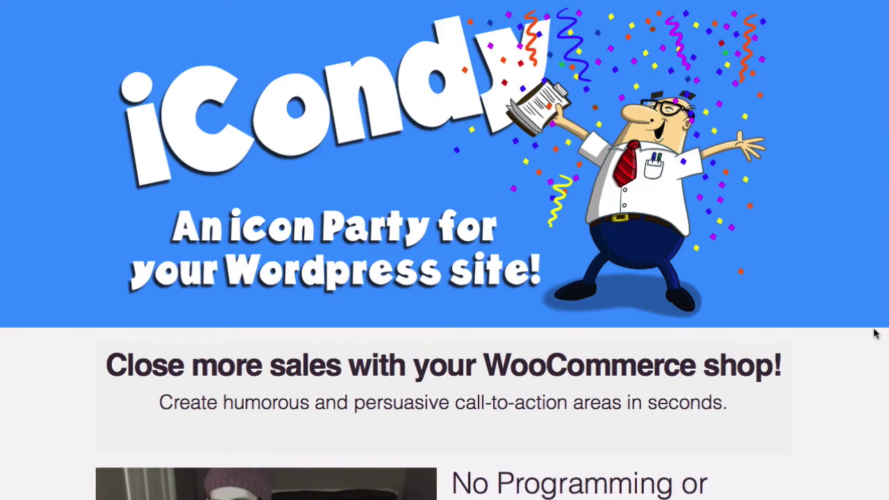
Step: Look over the iCondy for WooCommerce sales page and open the demo site's Shop page
scroll(874, 334, down, 4)
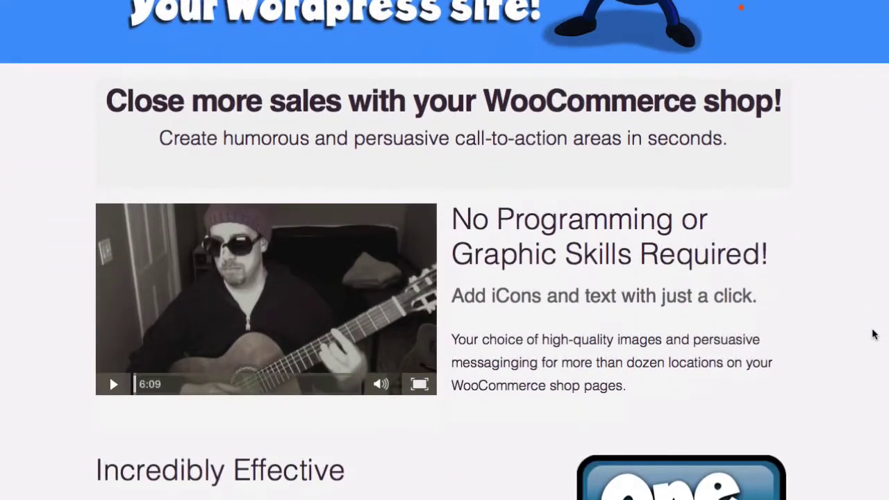
scroll(874, 334, down, 3)
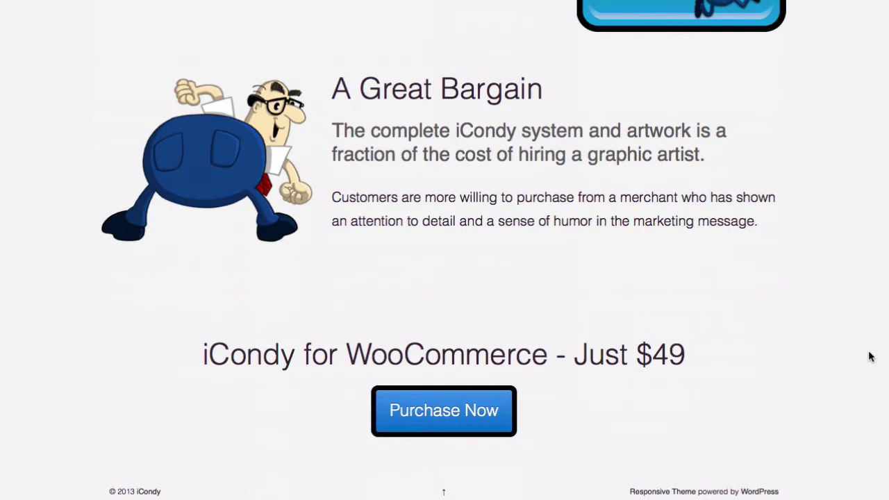
scroll(869, 357, up, 15)
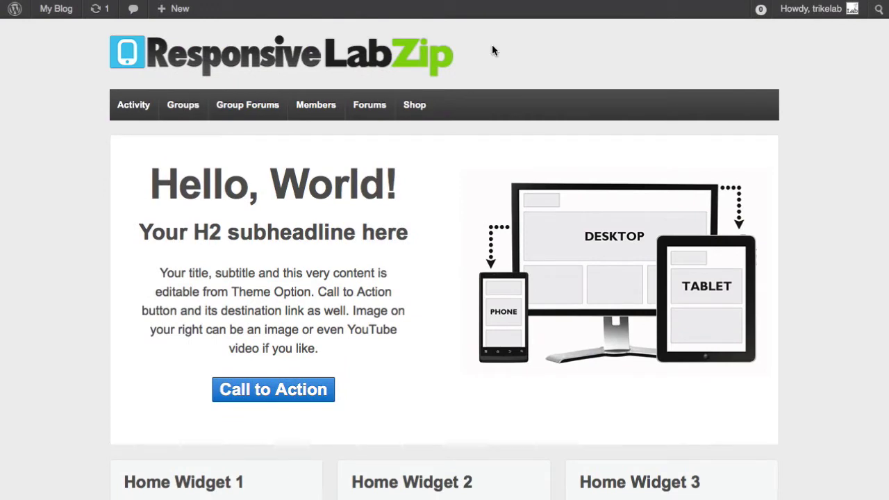
click(417, 108)
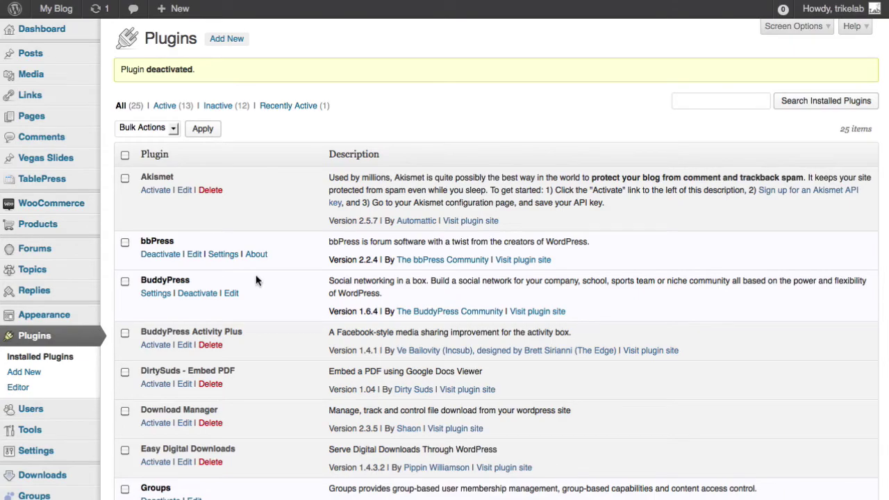
Step: Activate the IconDY plugin in the list of installed plugins
scroll(261, 276, down, 5)
scroll(224, 286, down, 3)
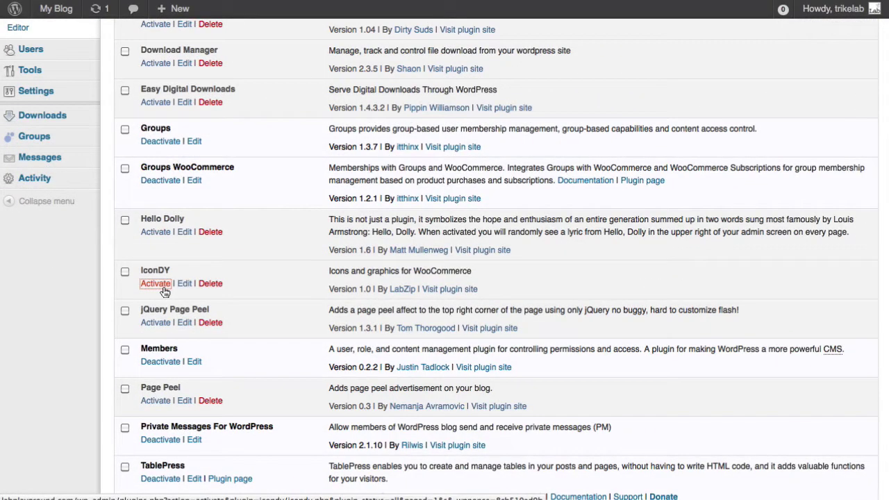
click(163, 288)
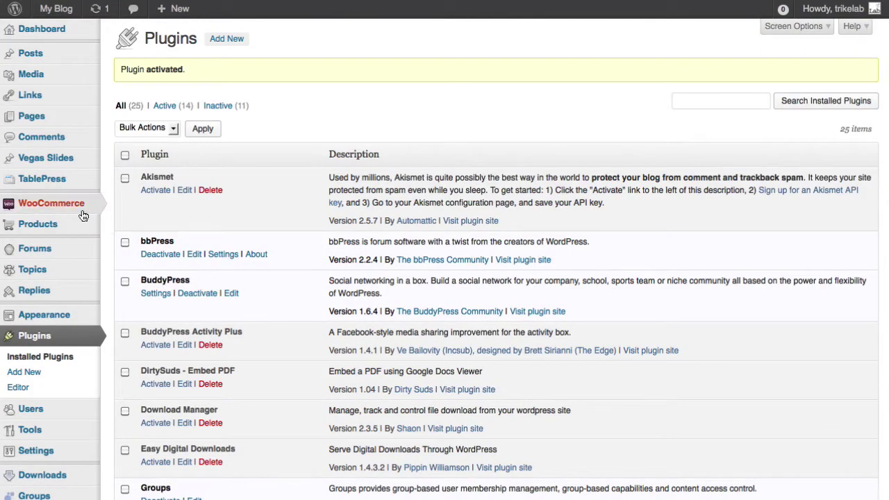
Step: Open the iCondy settings of WooCommerce and look through the available icon and text options
mouse_move(69, 205)
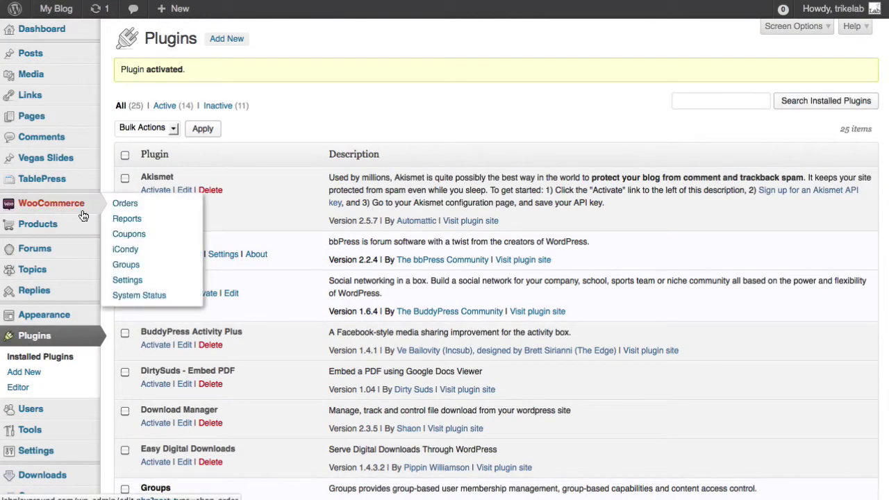
click(124, 255)
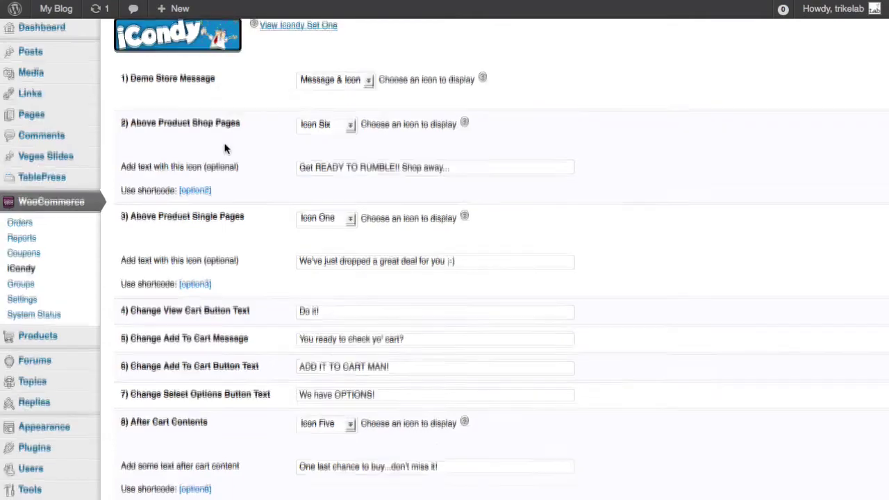
scroll(229, 149, down, 5)
scroll(246, 399, up, 5)
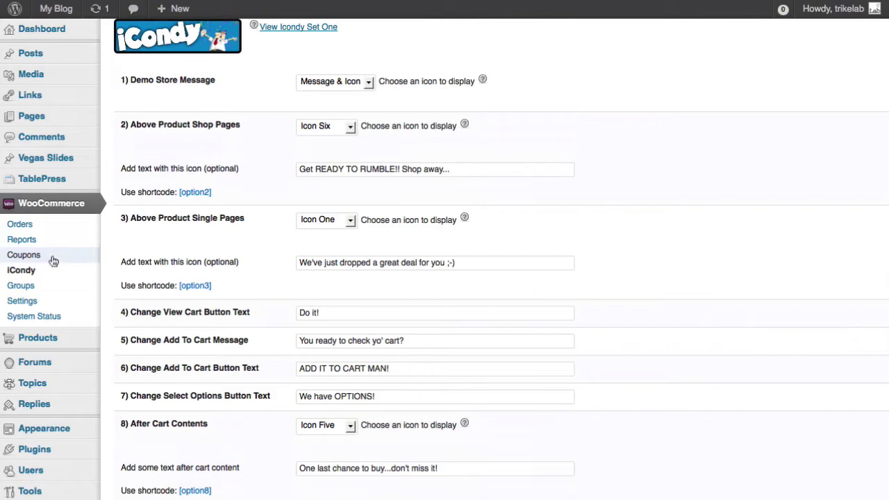
Step: Enable the "Demo Store" notice in the WooCommerce general settings and save the changes
click(24, 300)
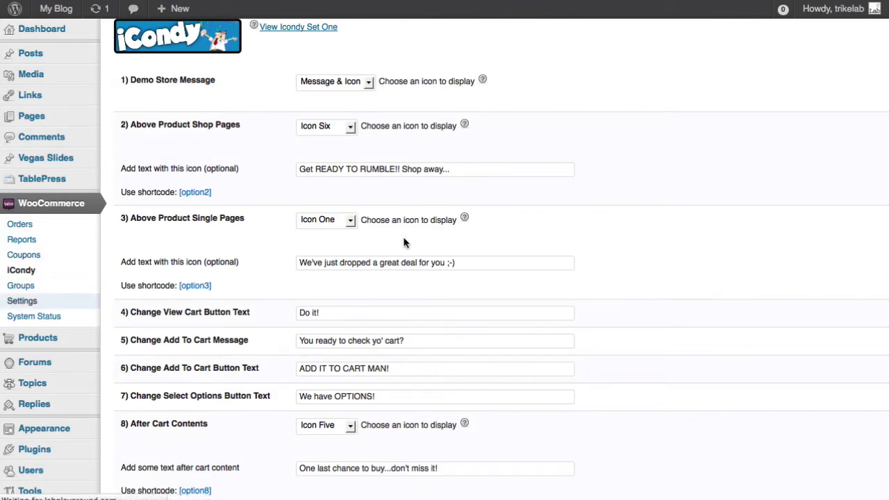
scroll(410, 350, down, 5)
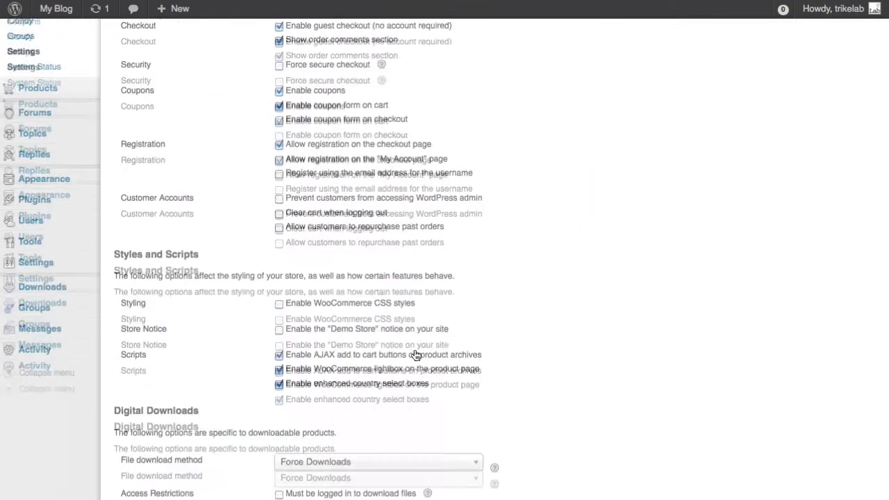
click(347, 296)
click(347, 295)
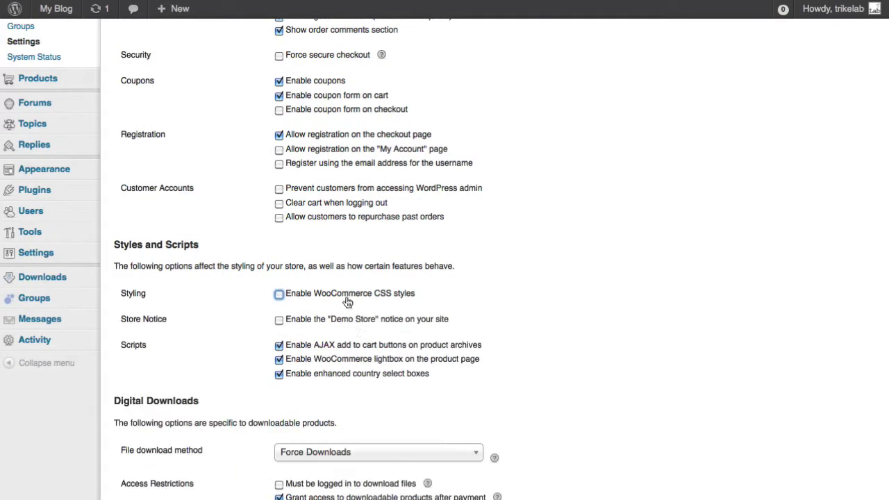
click(359, 319)
scroll(288, 201, down, 5)
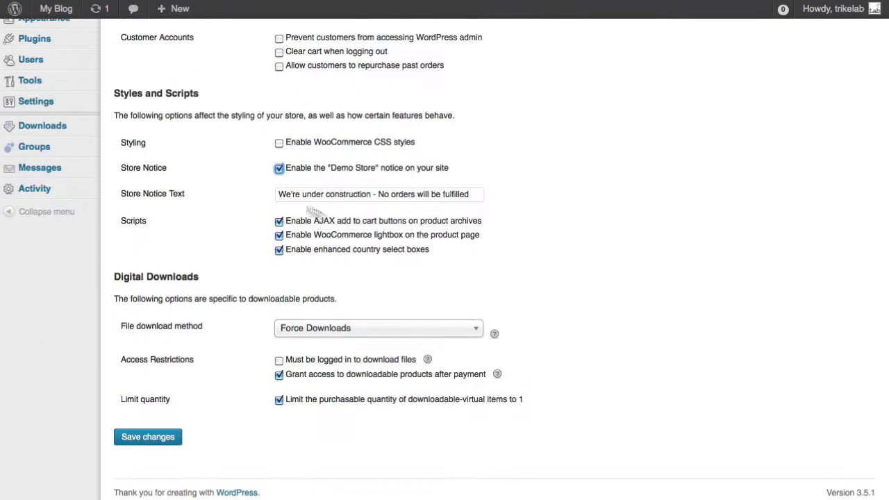
drag(288, 200, 475, 197)
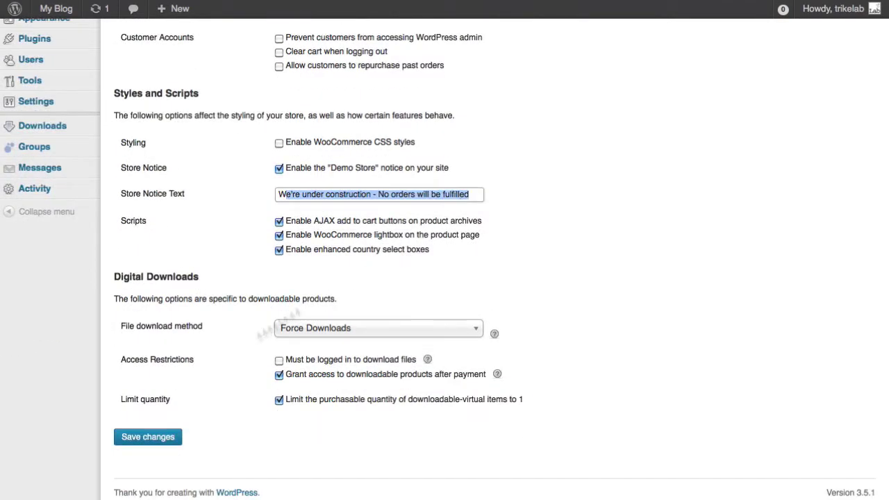
click(174, 438)
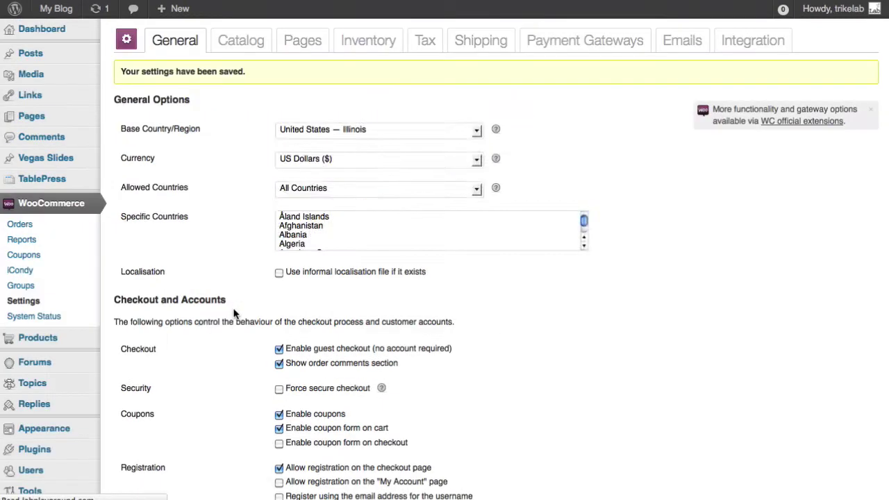
Step: Set the Demo Store Message in the iCondy settings to Message Only and save the changes
click(28, 269)
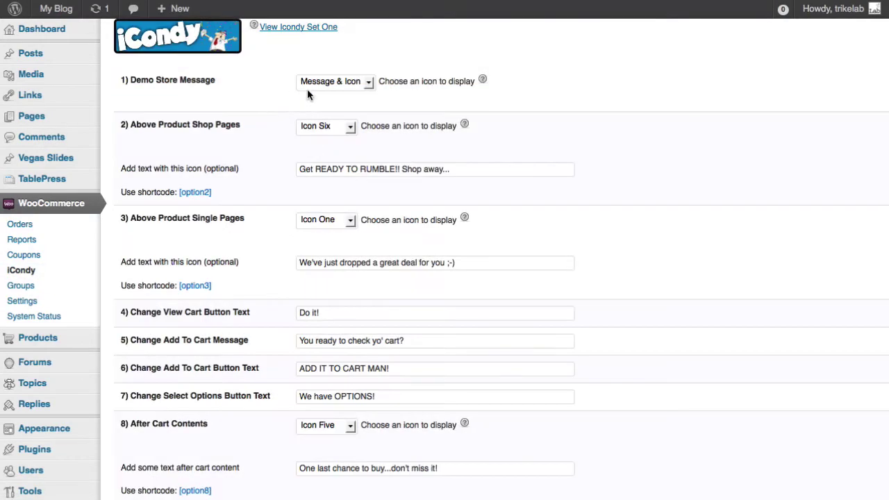
click(314, 84)
click(311, 95)
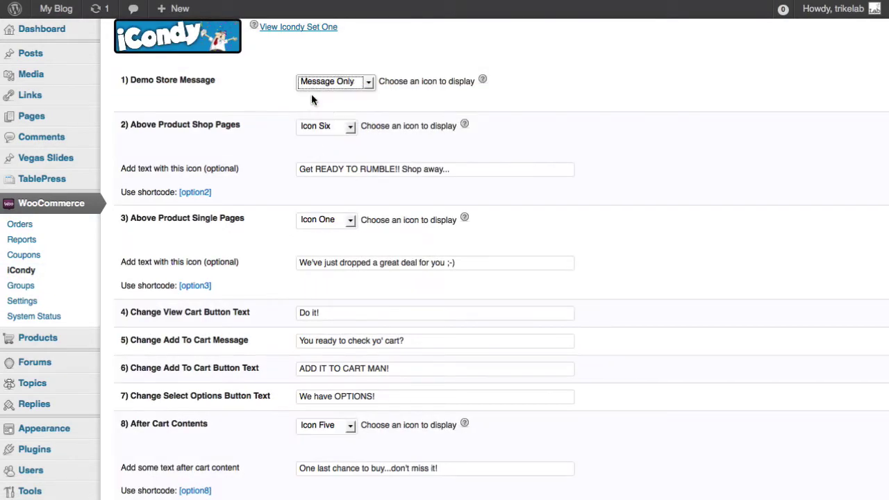
scroll(351, 104, down, 10)
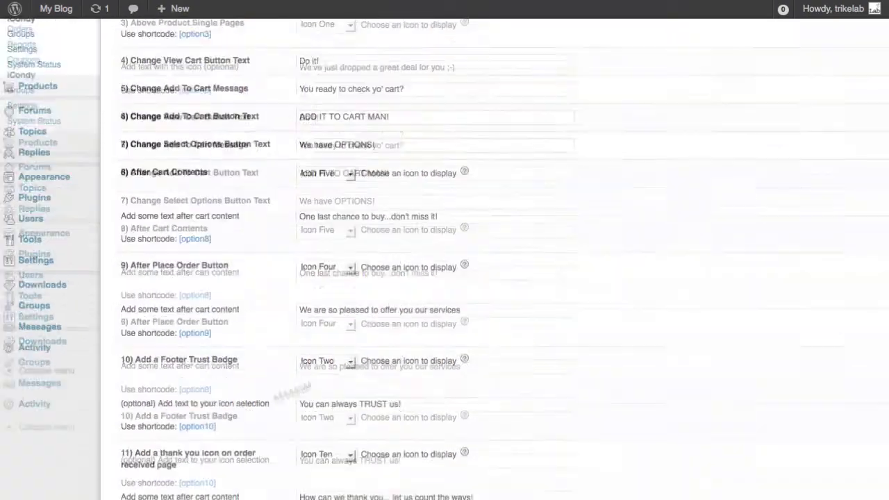
click(148, 462)
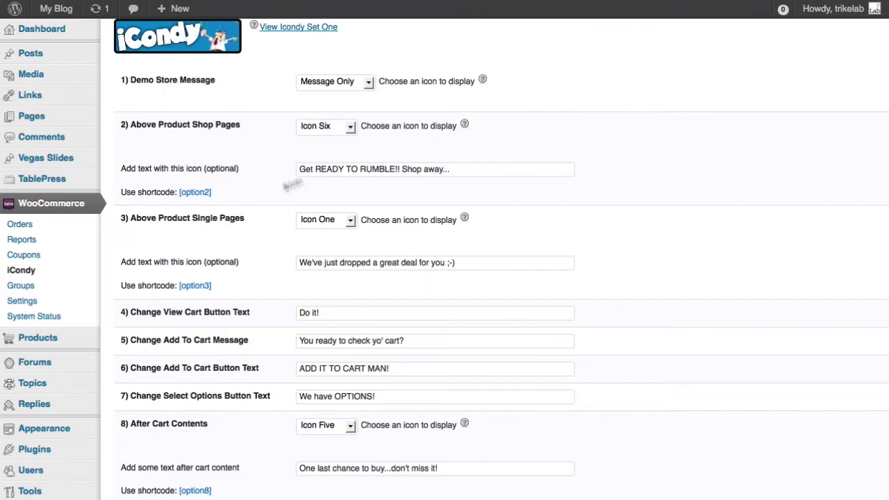
Step: Set the Demo Store Message option to Message & Icon and save the iCondy settings
click(334, 83)
click(329, 105)
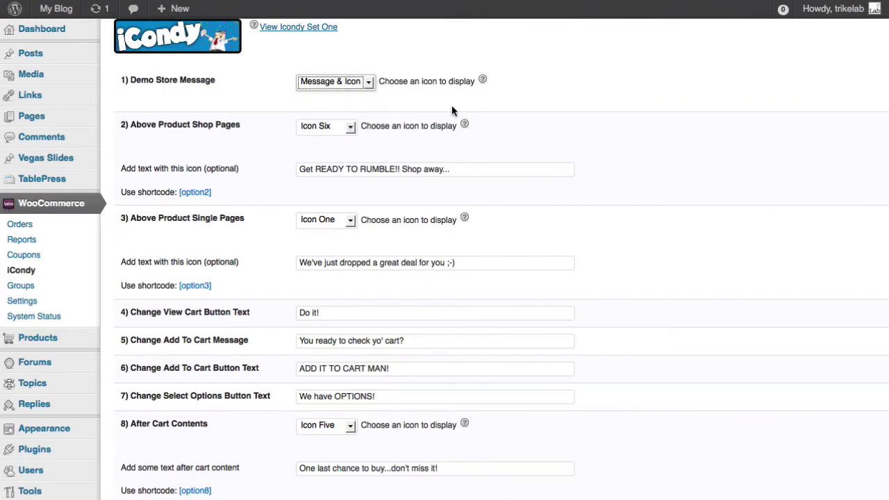
scroll(451, 105, down, 5)
click(167, 443)
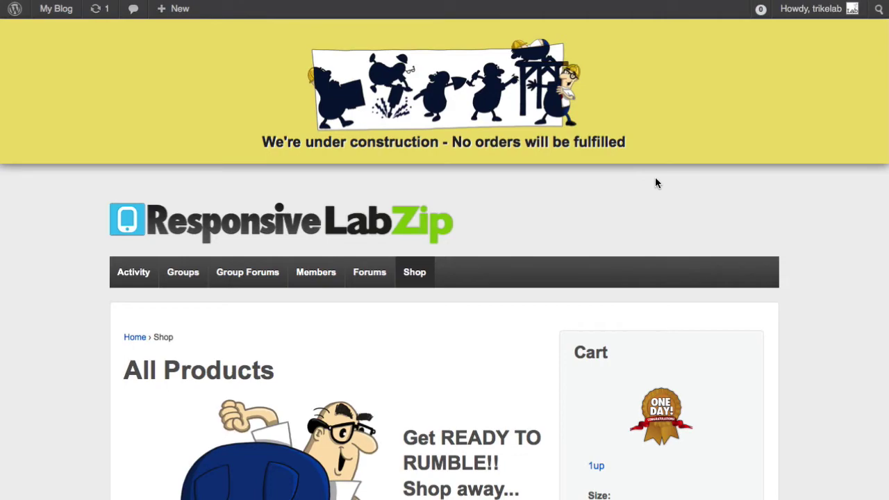
Step: Examine the store notice on the shop page and the icon and message above the products
scroll(629, 259, down, 5)
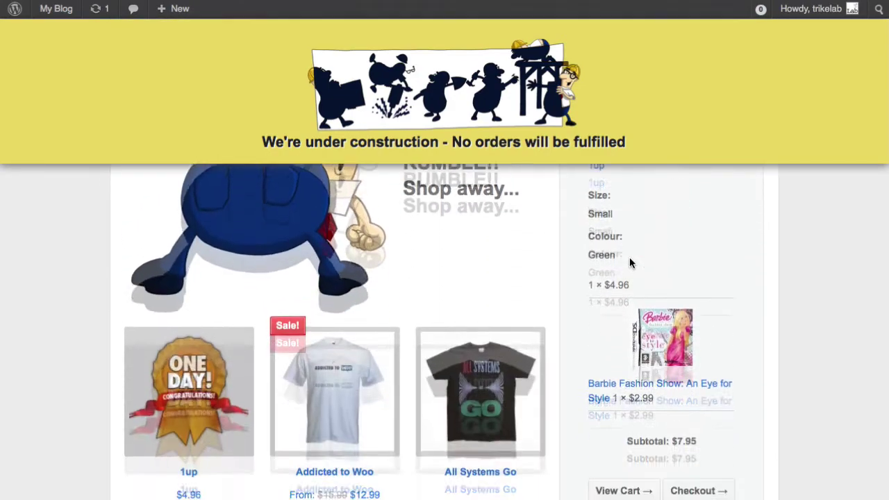
scroll(635, 278, up, 5)
scroll(646, 304, down, 4)
scroll(645, 305, up, 4)
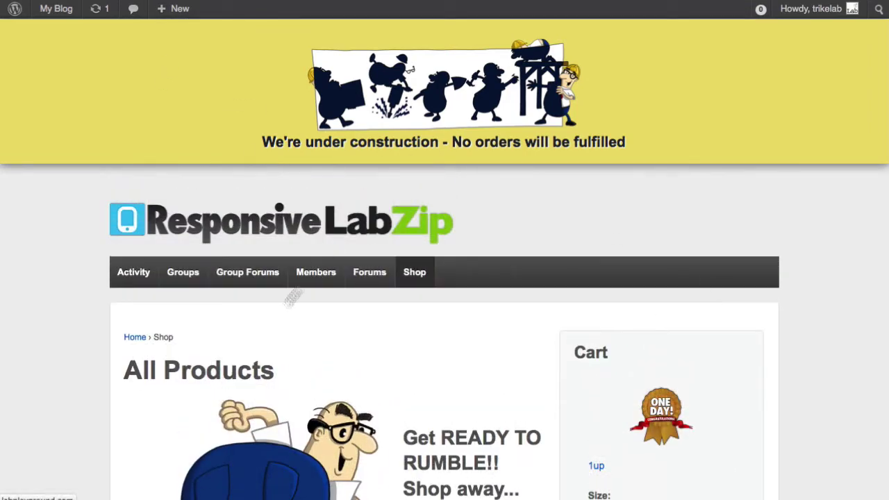
scroll(309, 345, down, 2)
scroll(308, 344, down, 4)
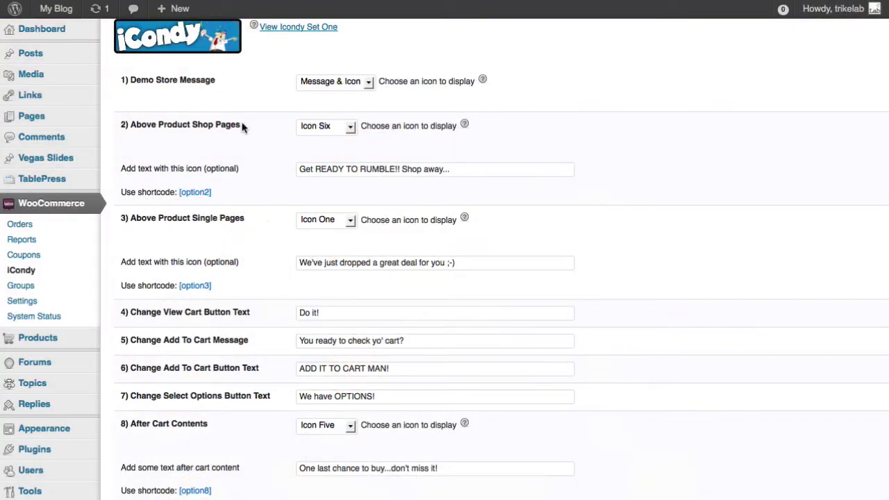
Step: Preview the icon images available for the Above Product Shop Pages option and close the preview
drag(242, 125, 131, 124)
click(175, 141)
click(465, 124)
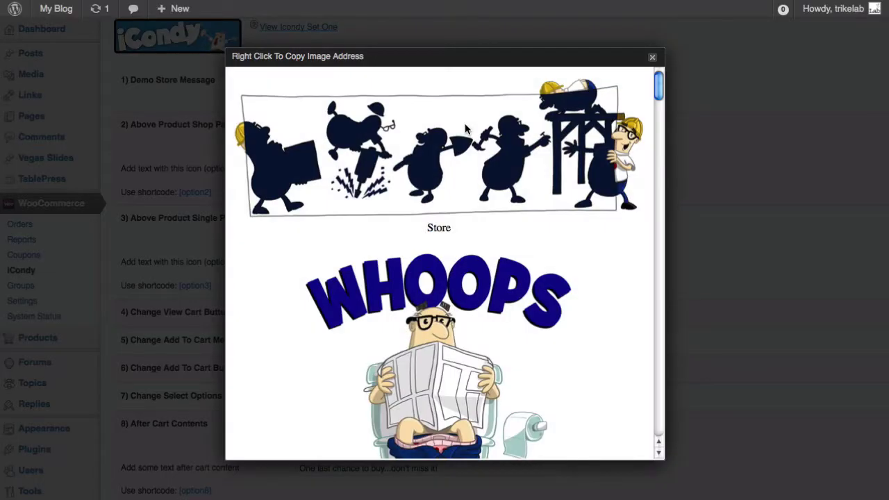
scroll(539, 177, down, 10)
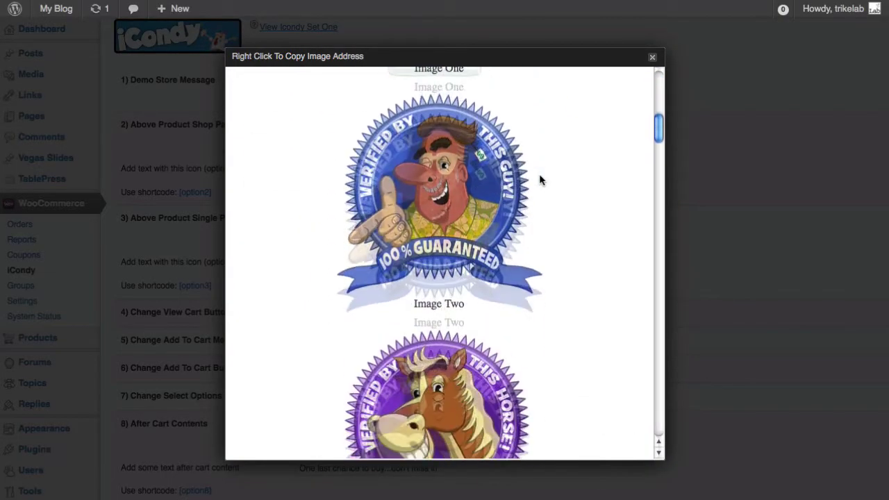
scroll(539, 179, down, 10)
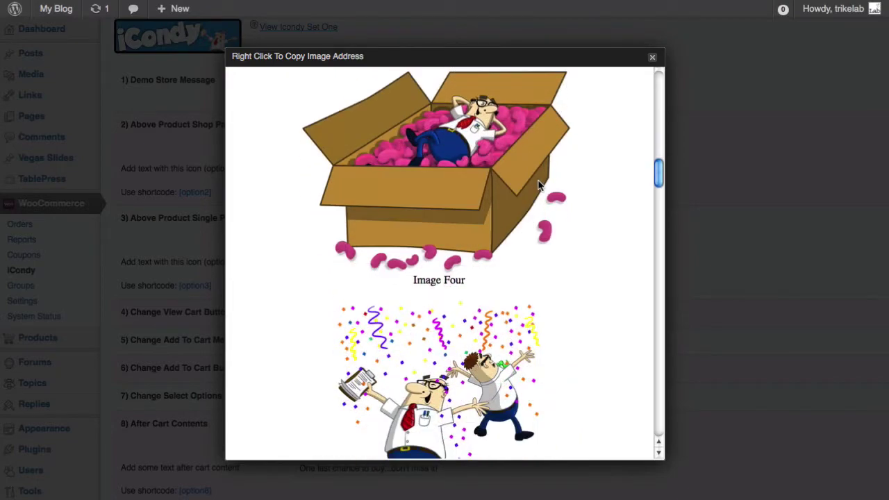
scroll(539, 184, up, 1)
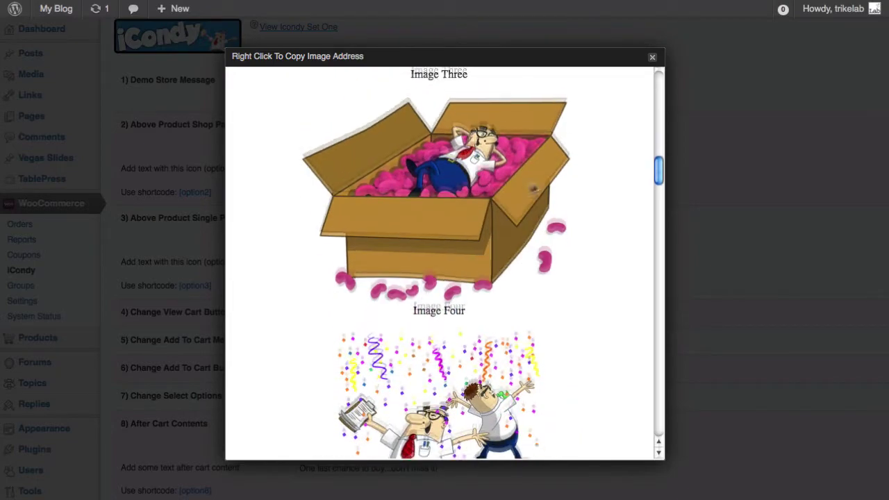
click(652, 58)
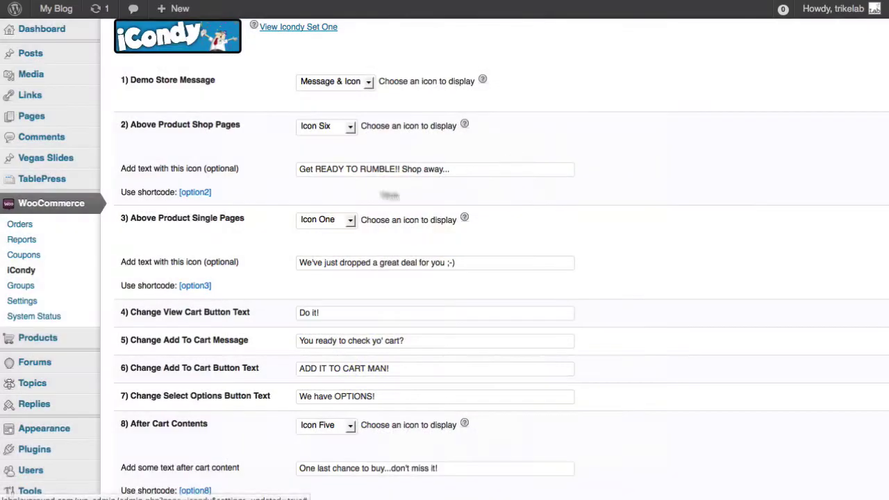
Step: Set Above Product Shop Pages to Icon Four with the text "This shop will change your life!" and save the changes
click(319, 134)
click(318, 177)
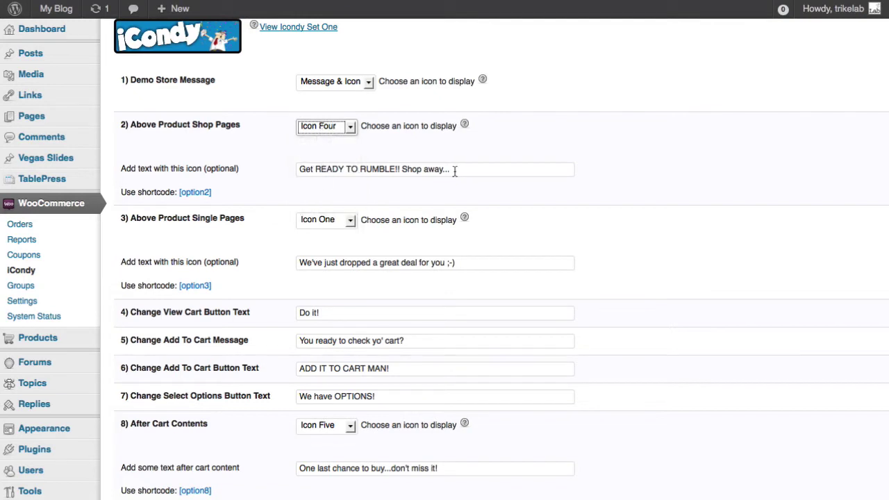
drag(455, 172, 236, 156)
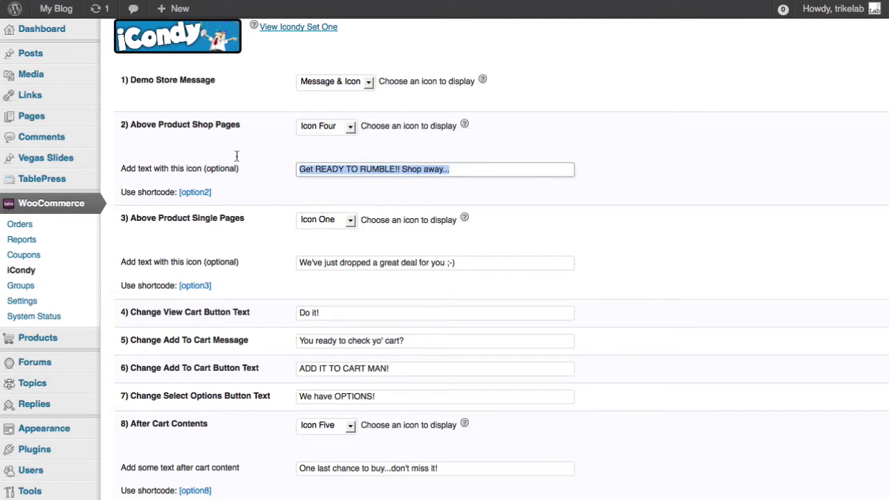
text(This shop will ch)
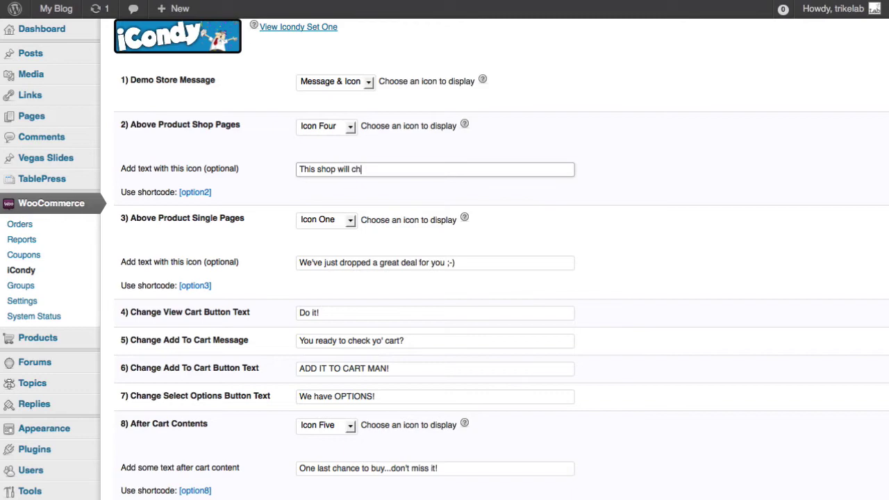
text(ange your life!)
scroll(277, 328, down, 10)
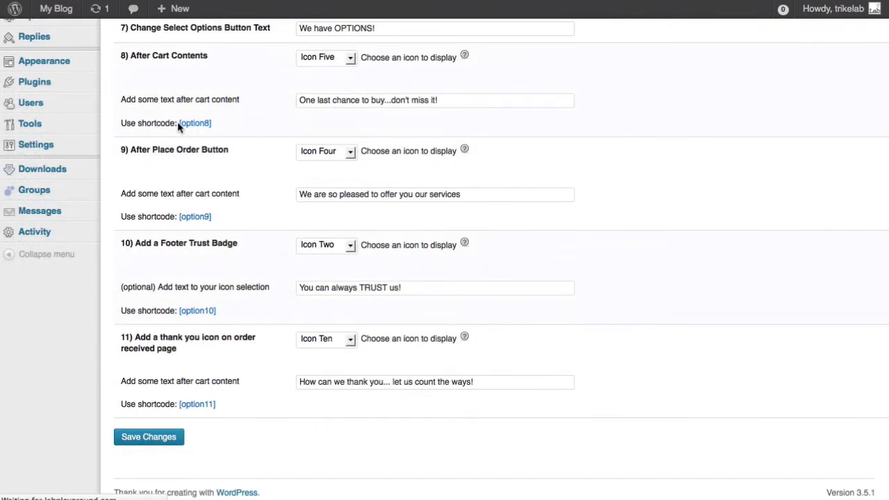
scroll(295, 236, up, 5)
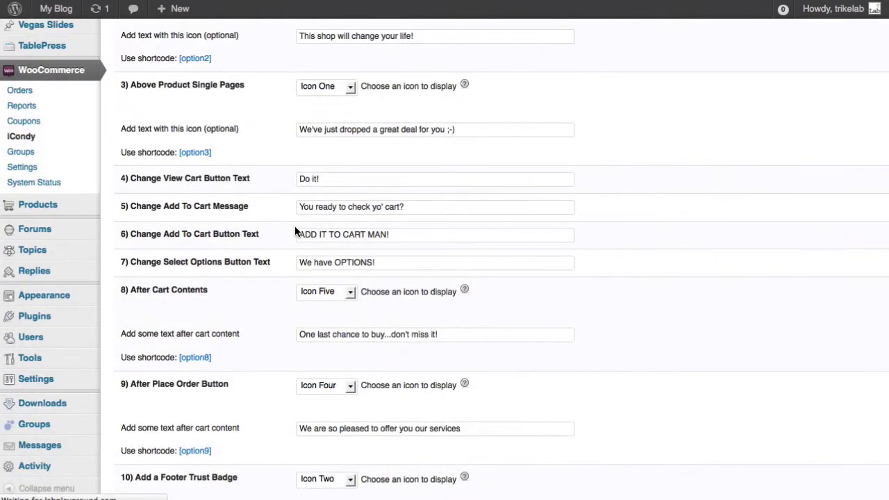
scroll(295, 229, up, 3)
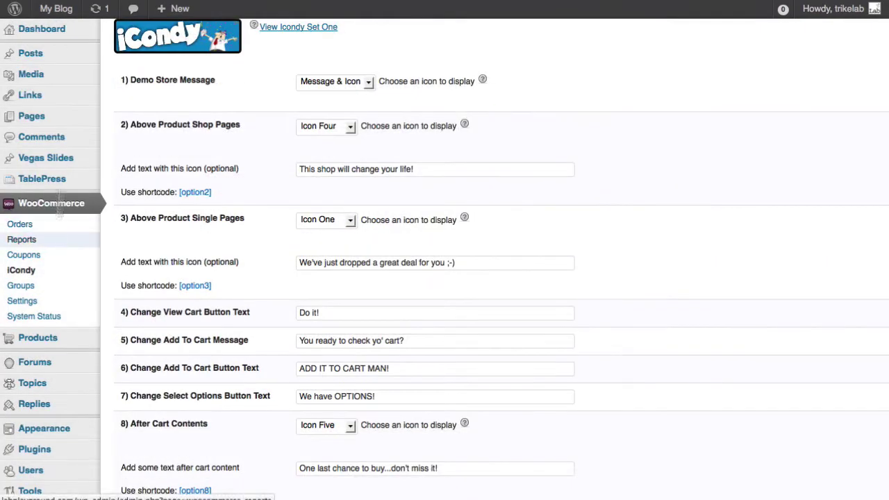
Step: Disable the "Demo Store" notice in the WooCommerce general settings and save the changes
click(39, 301)
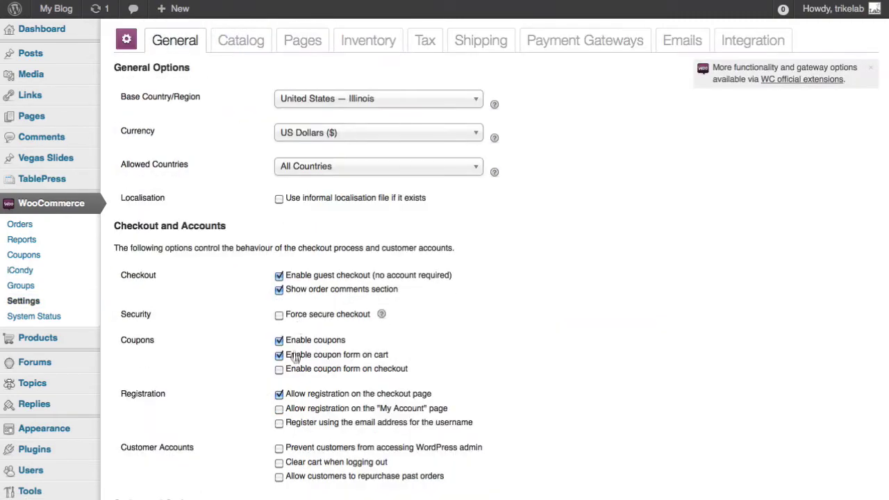
scroll(295, 357, down, 4)
click(278, 427)
scroll(276, 434, down, 1)
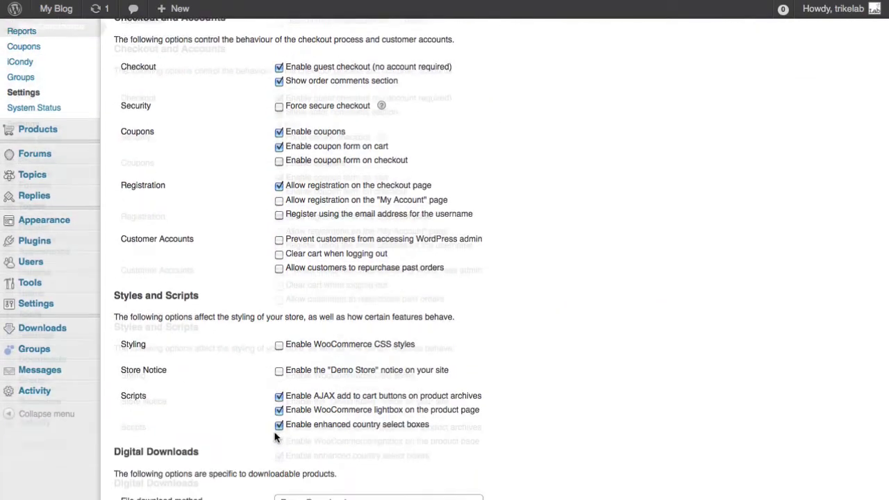
scroll(274, 436, down, 5)
click(177, 437)
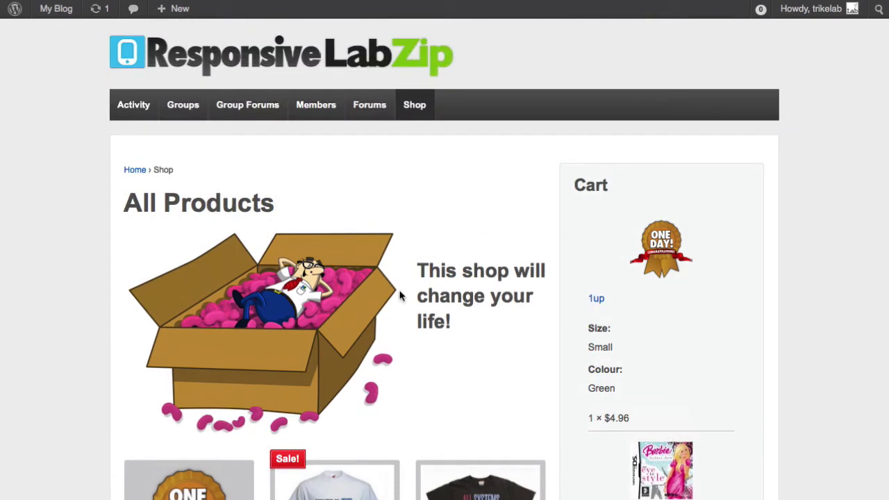
Step: Inspect the HTML and CSS of the message above the shop products, including its .icondy-text container, and close the inspector
drag(471, 340, 417, 273)
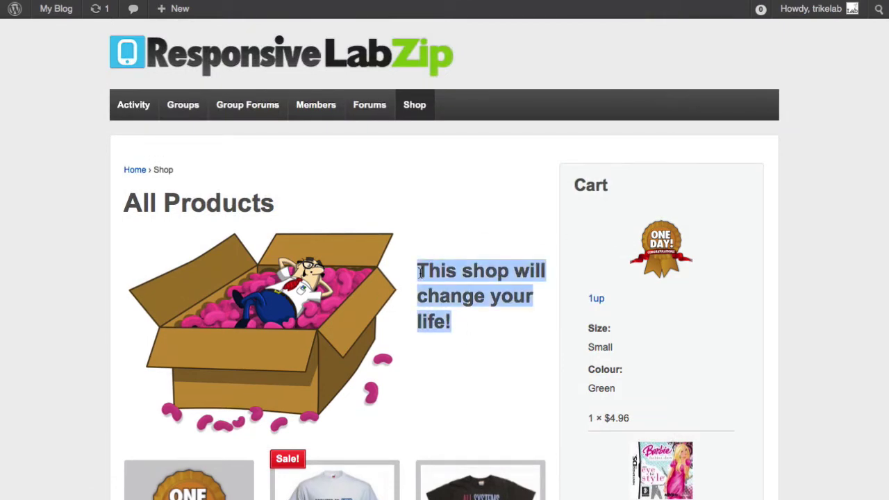
right_click(419, 274)
click(484, 448)
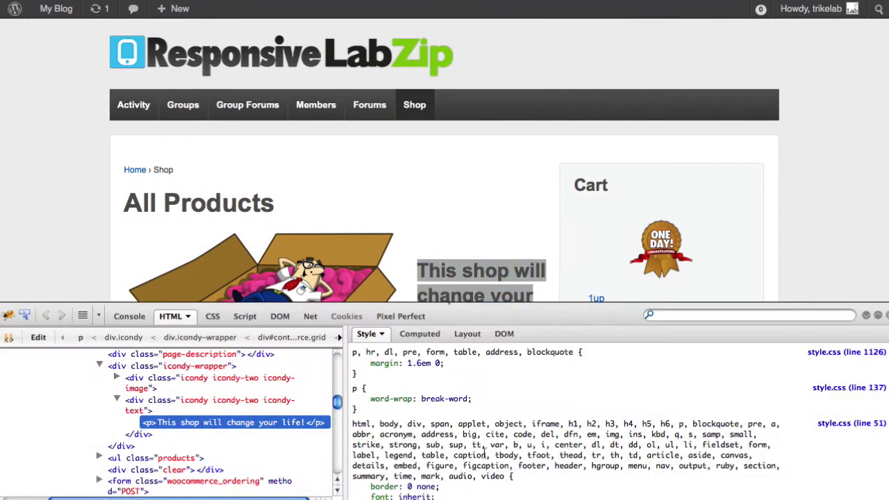
click(138, 409)
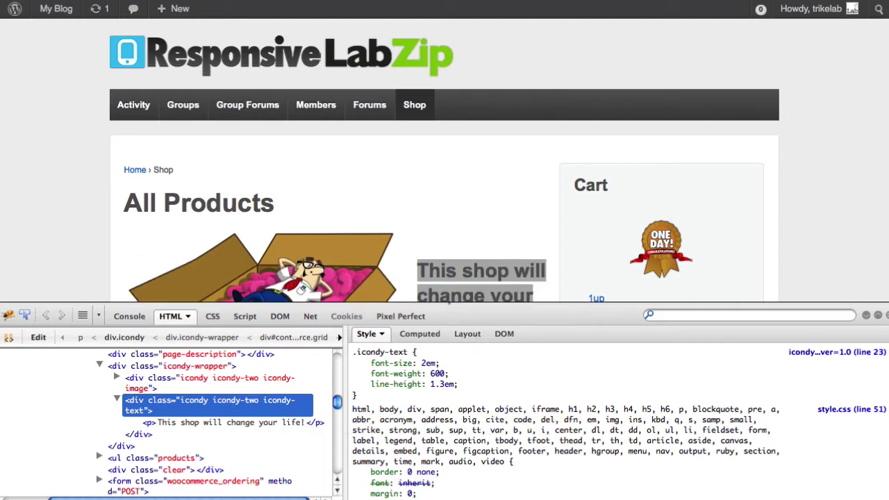
key(F12)
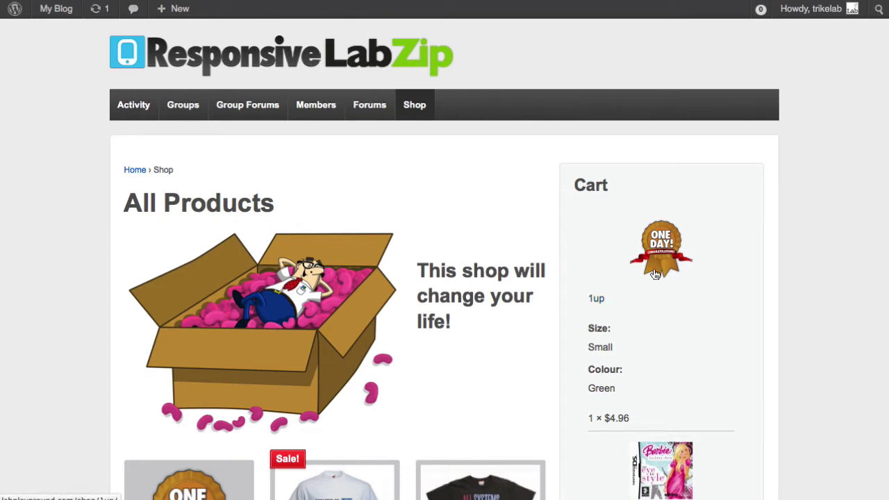
Step: Review the Above Product Single Pages option in the iCondy settings and check the button texts under the shop products
key(alt+Left)
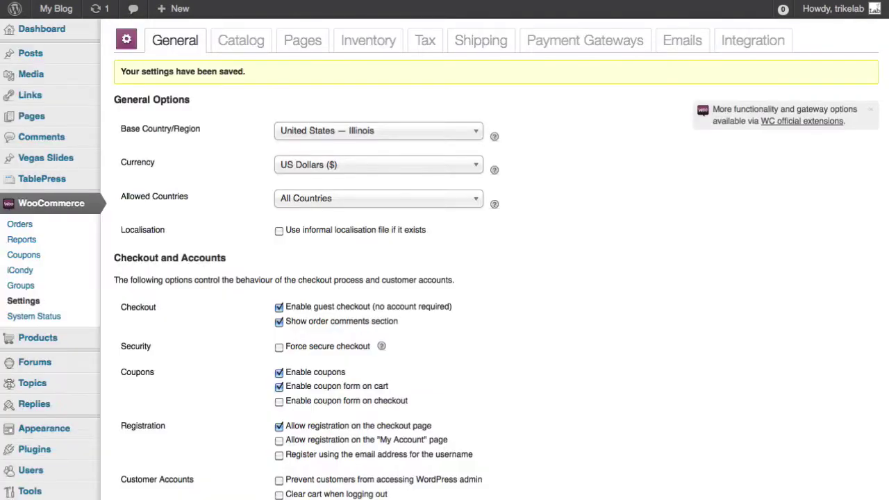
click(41, 271)
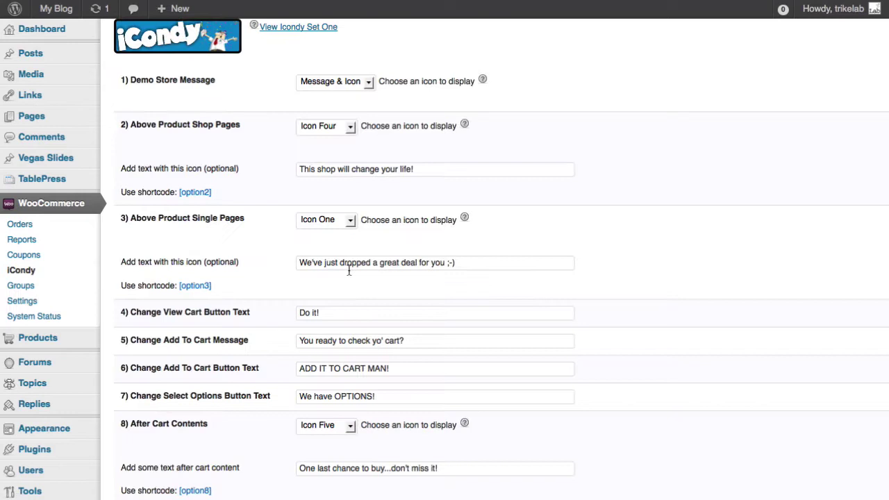
drag(257, 220, 146, 222)
click(256, 313)
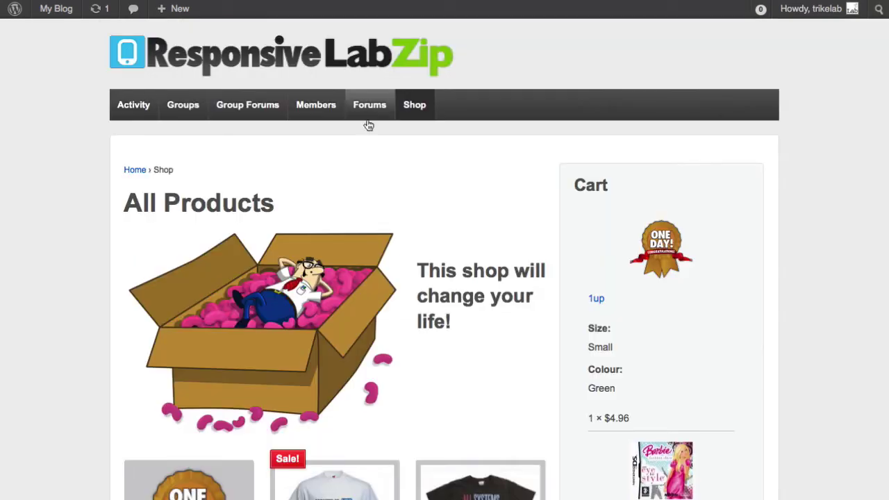
scroll(367, 123, down, 6)
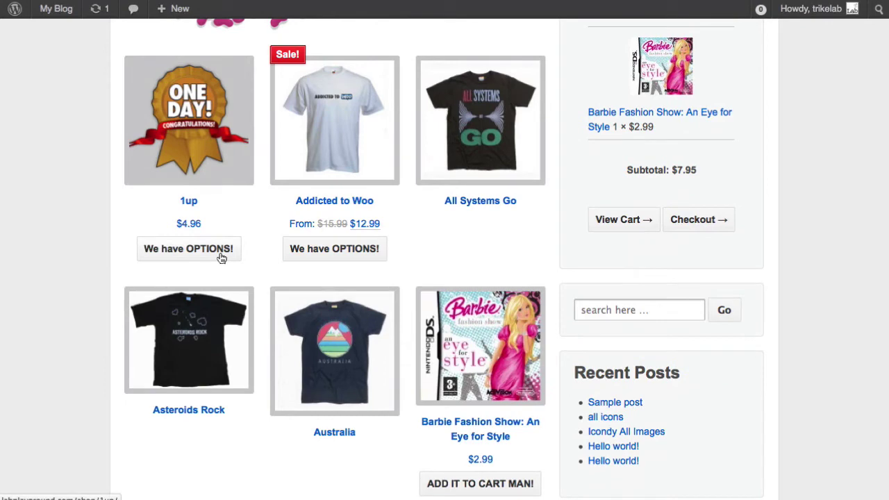
scroll(500, 424, down, 3)
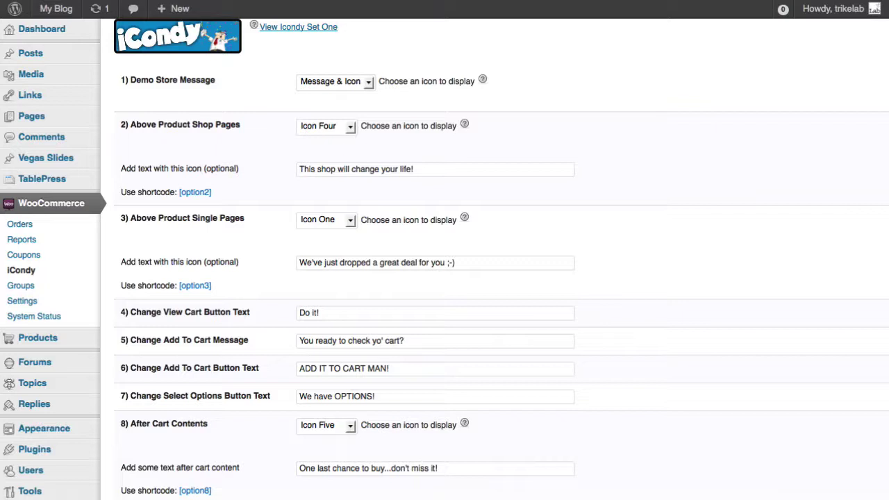
Step: Set the iCondy Add To Cart button text to "This is the cart, press it!" and save the changes
drag(403, 368, 285, 352)
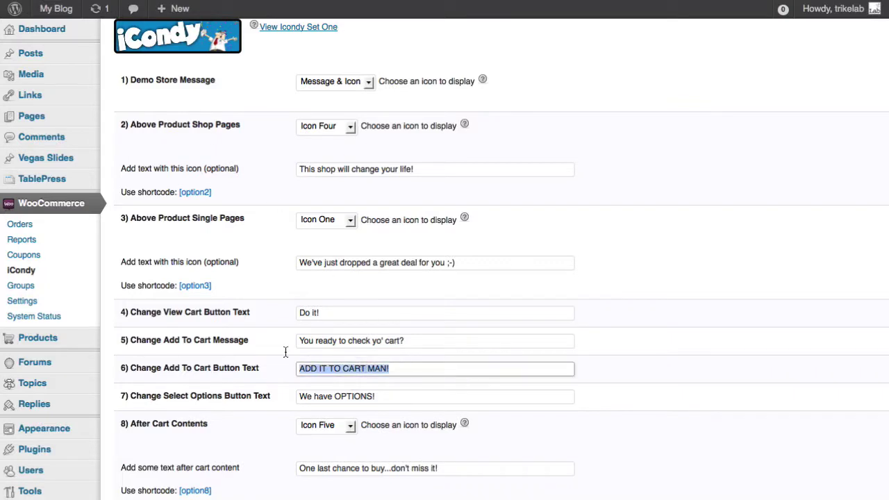
text(Thsi)
key(BackSpace)
text(is )
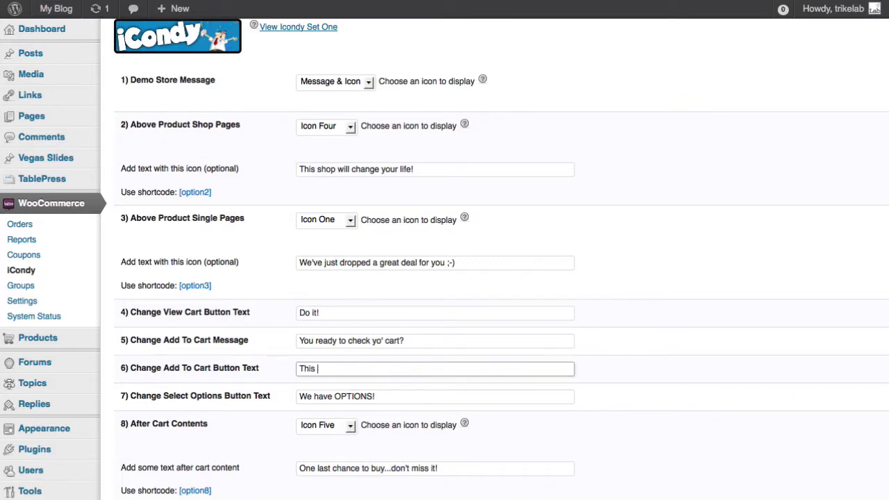
text(is the cart, press it!)
scroll(163, 416, down, 5)
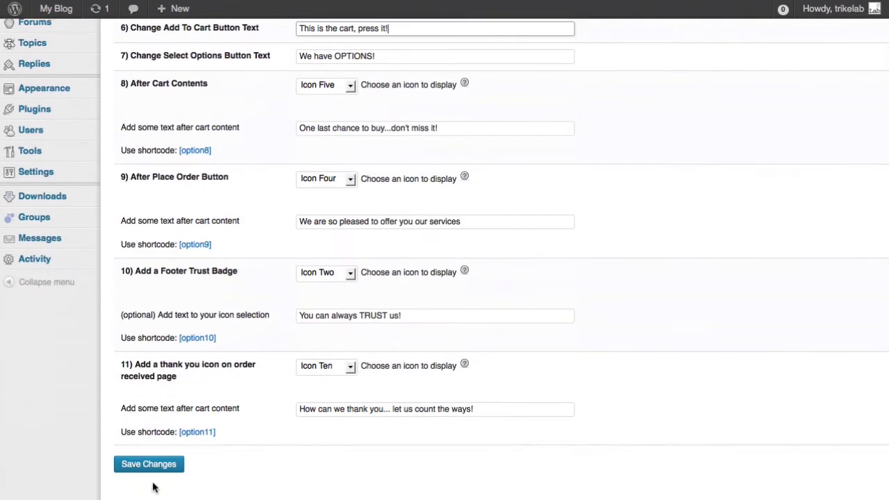
click(154, 465)
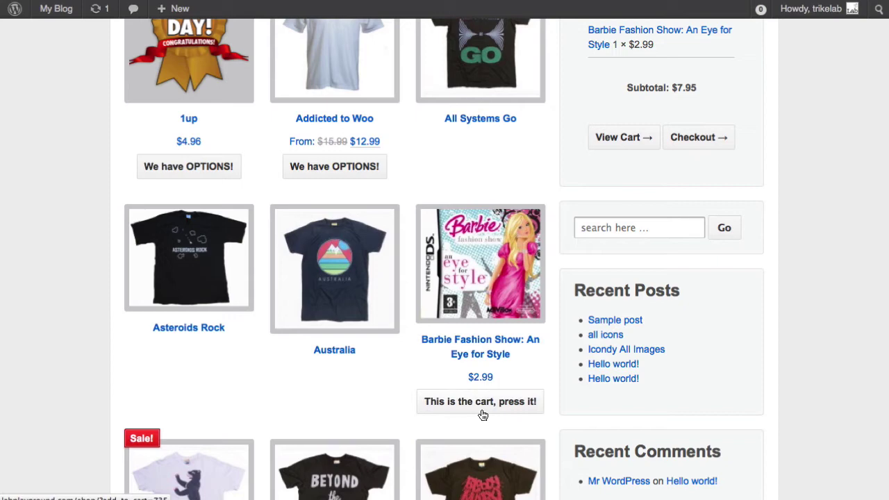
Step: Open the Barbie Fashion Show product page and examine its icon, message and add-to-cart button
click(476, 285)
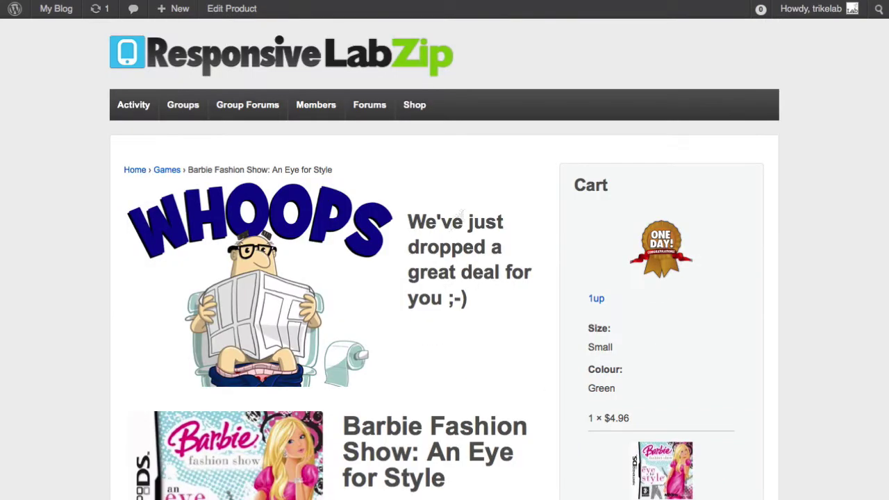
scroll(475, 267, down, 4)
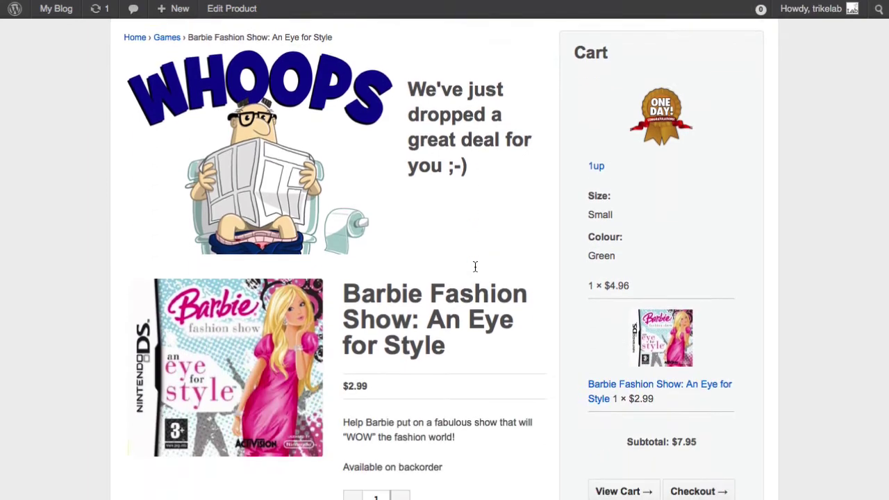
scroll(486, 278, down, 5)
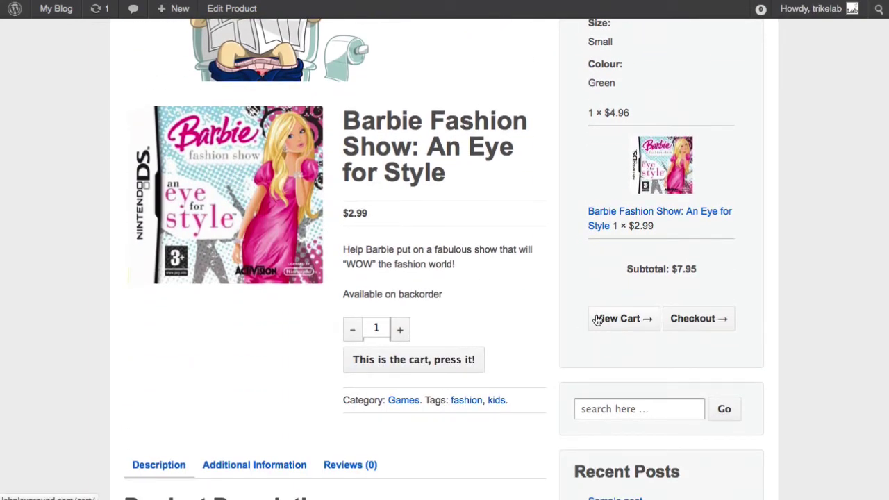
Step: View the cart and examine the icon and message shown after the cart contents
click(598, 319)
scroll(569, 257, down, 11)
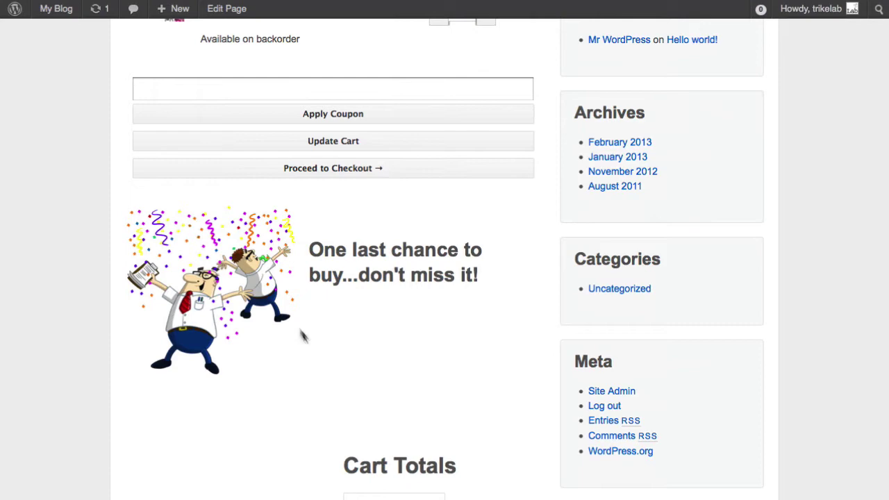
scroll(311, 313, down, 3)
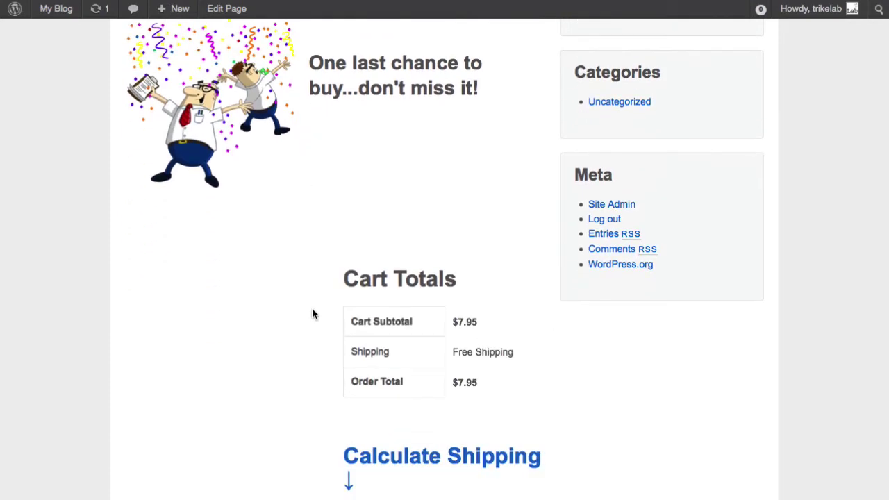
scroll(312, 312, up, 6)
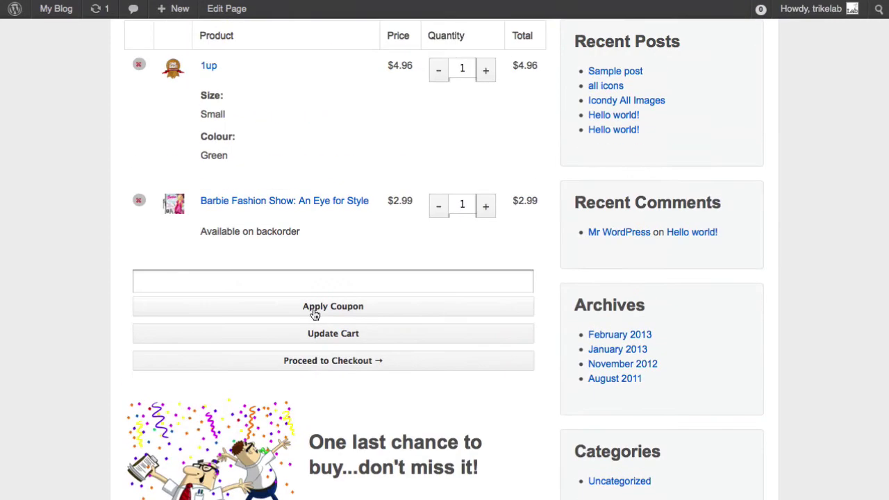
Step: Proceed to checkout and compare the icon and message after the Place order button with the iCondy options
click(469, 362)
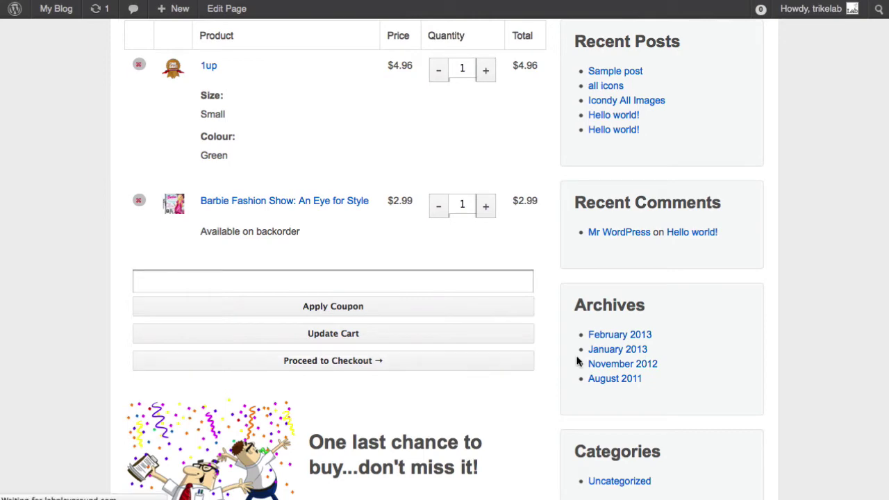
scroll(577, 357, down, 10)
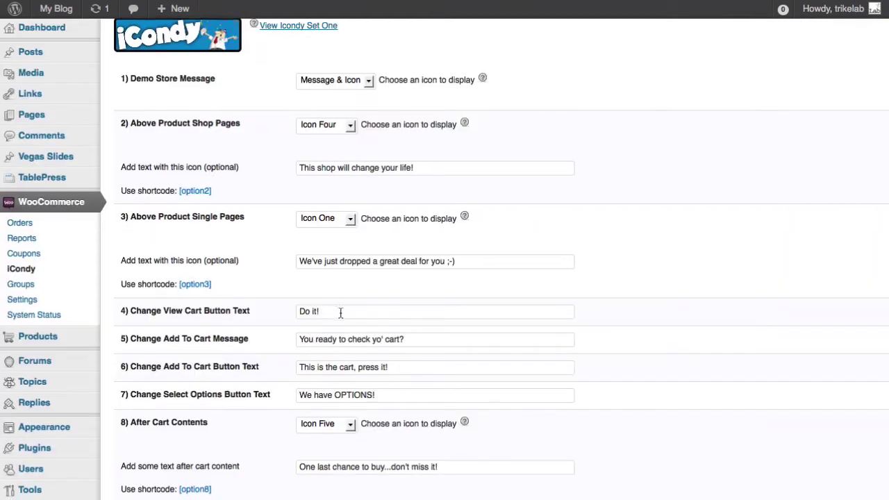
scroll(340, 310, down, 10)
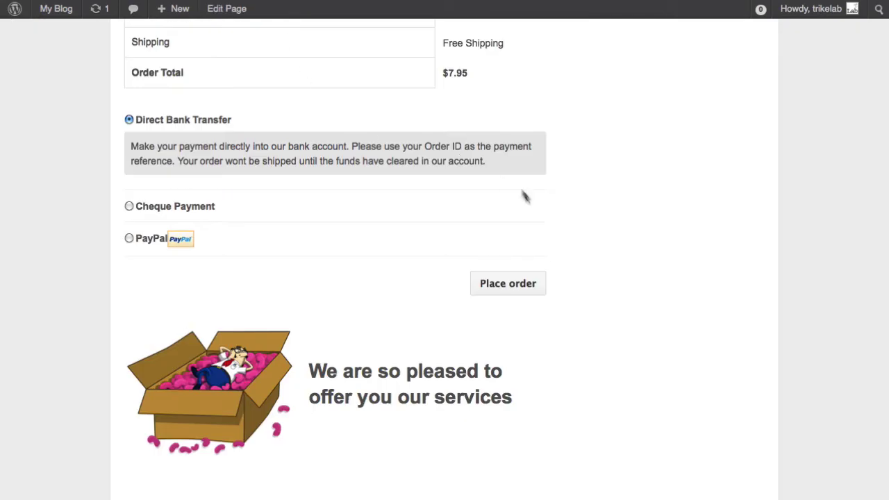
scroll(526, 202, down, 5)
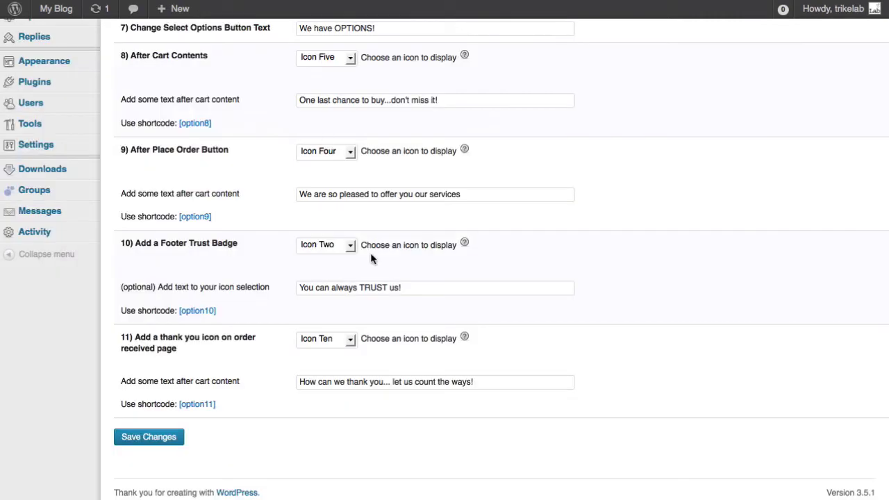
Step: Preview the icon images available for the Footer Trust Badge option and close the preview
click(463, 243)
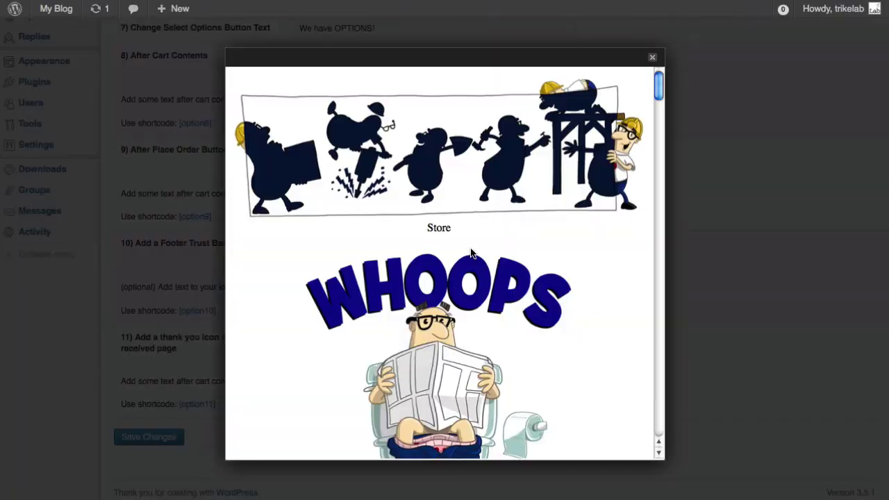
scroll(476, 234, down, 2)
scroll(476, 234, down, 15)
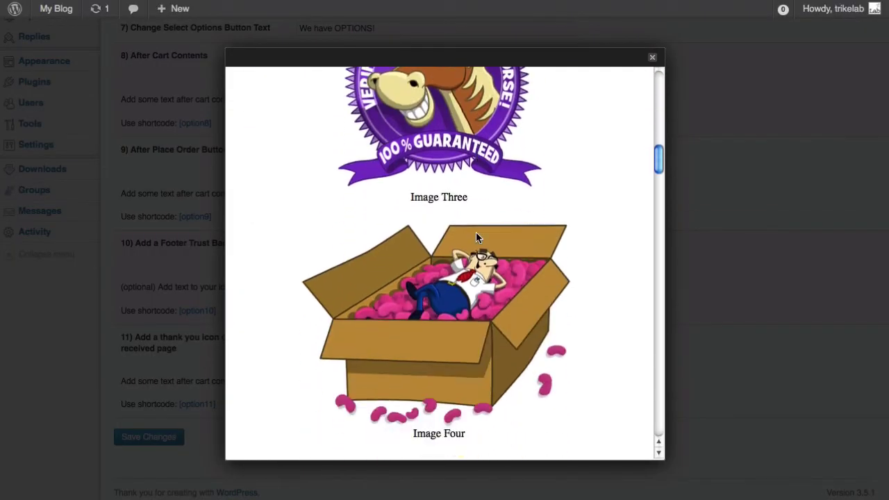
scroll(479, 238, down, 20)
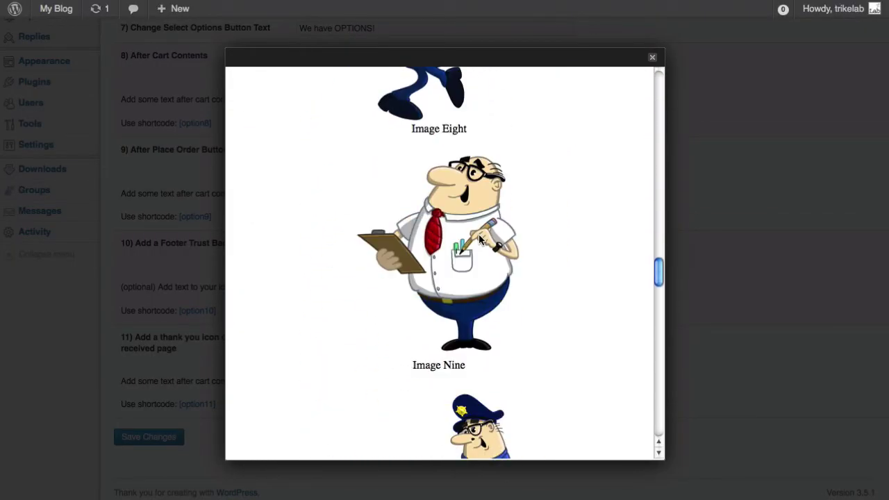
scroll(479, 235, down, 1)
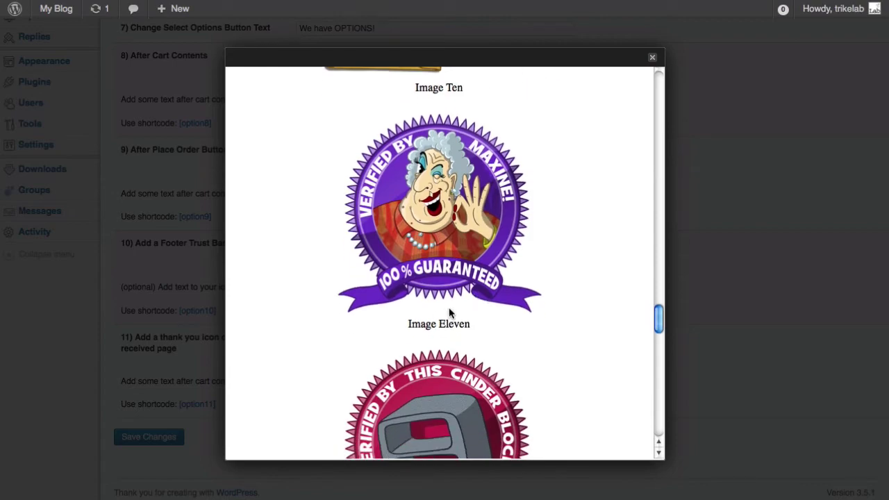
click(651, 57)
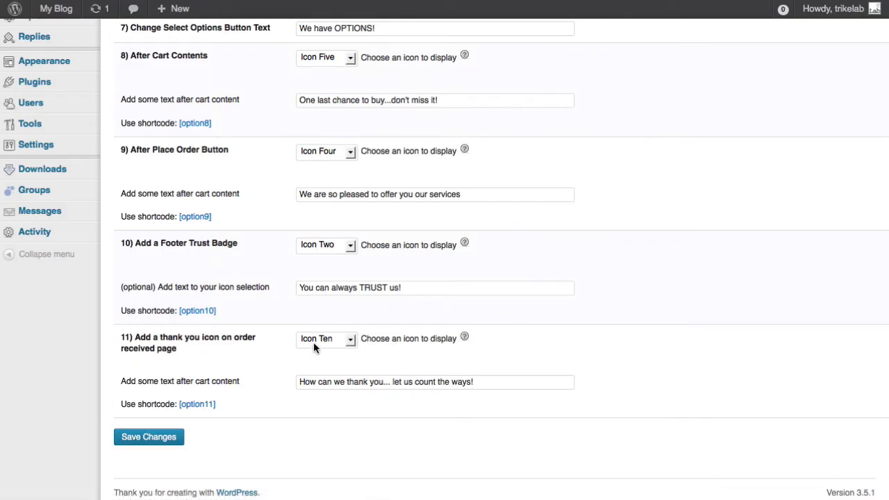
Step: Set the Footer Trust Badge to Icon Eight, save the changes and check the badge in the checkout page footer
click(324, 245)
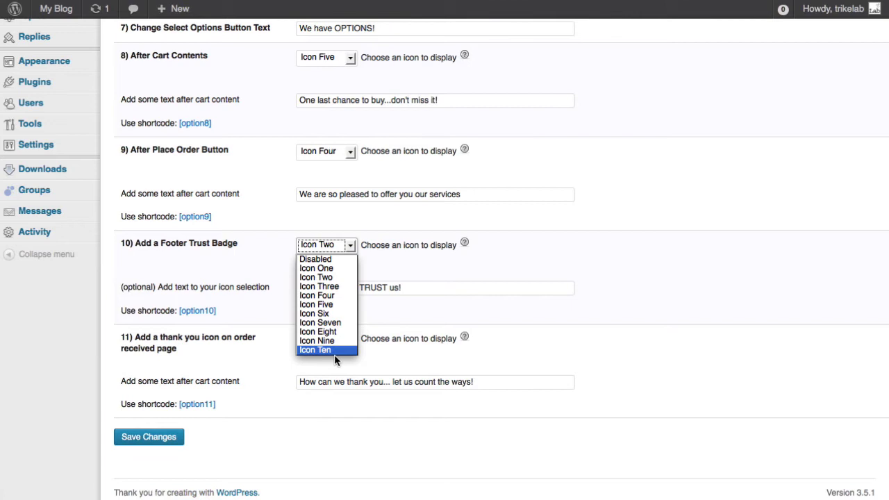
click(326, 331)
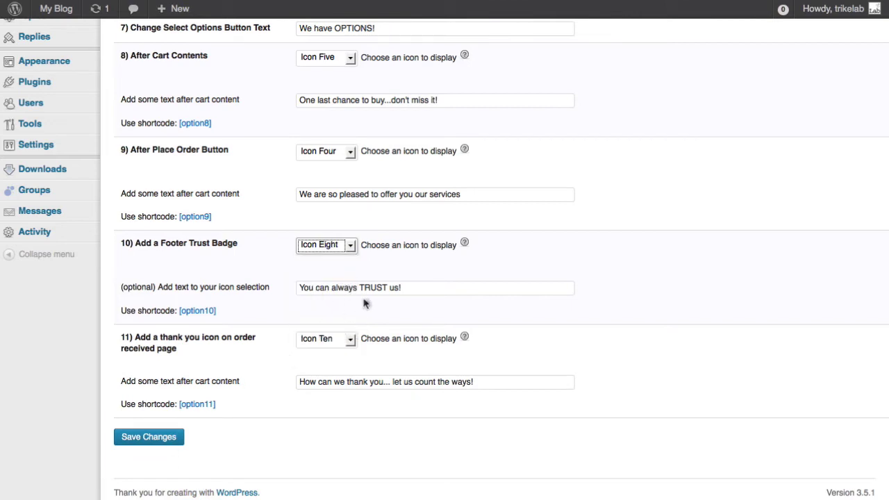
drag(425, 287, 288, 312)
click(177, 437)
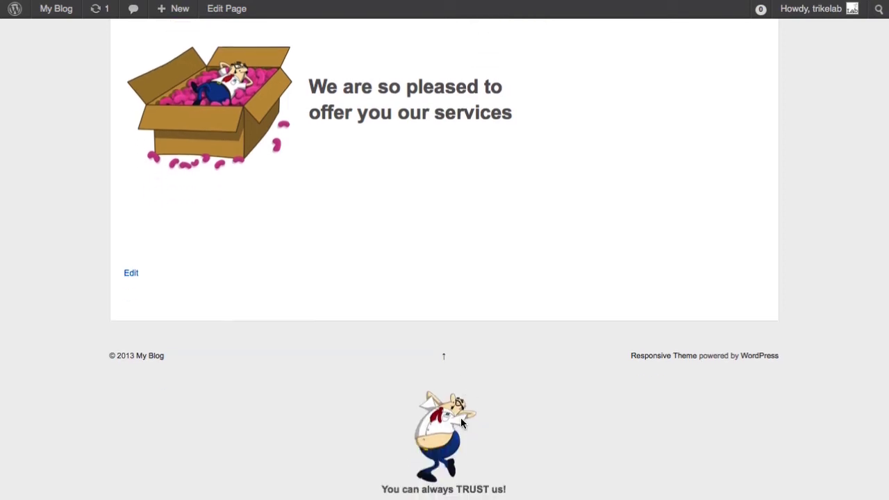
scroll(486, 450, down, 2)
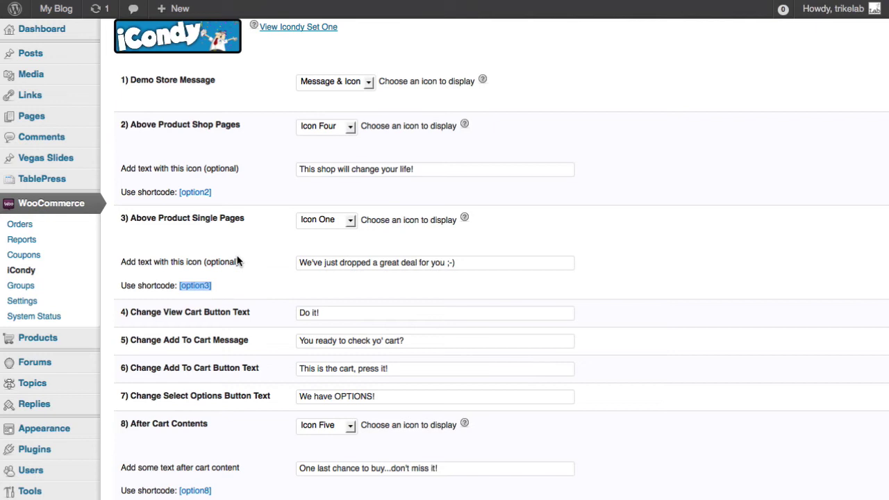
Step: Publish a new post titled "This is a post..." containing the shortcode [option3] and view it on the site
mouse_move(32, 57)
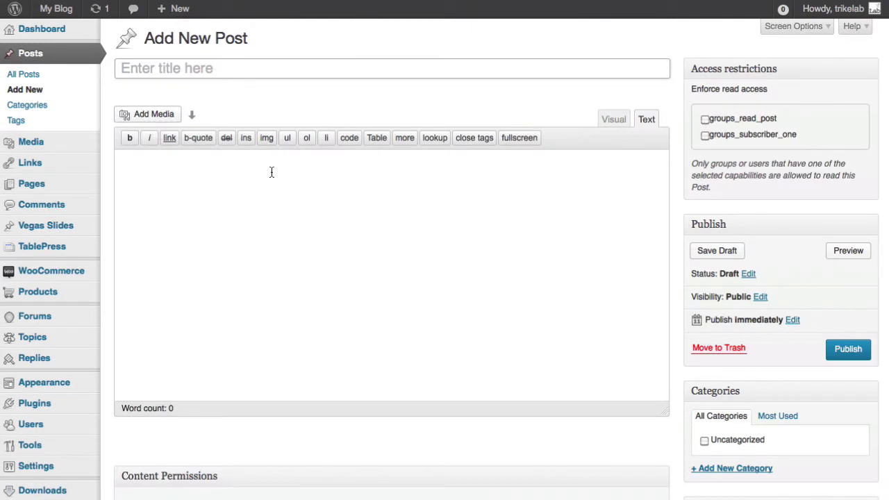
click(271, 179)
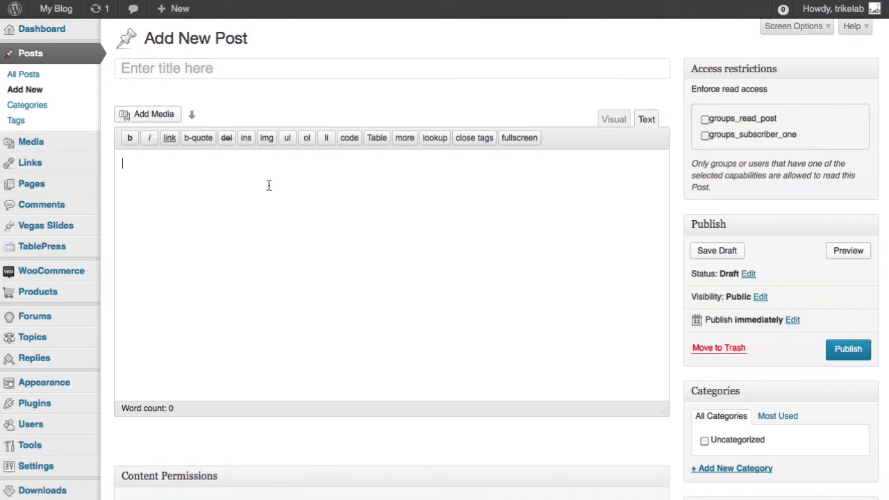
text([option3])
click(205, 70)
text(T)
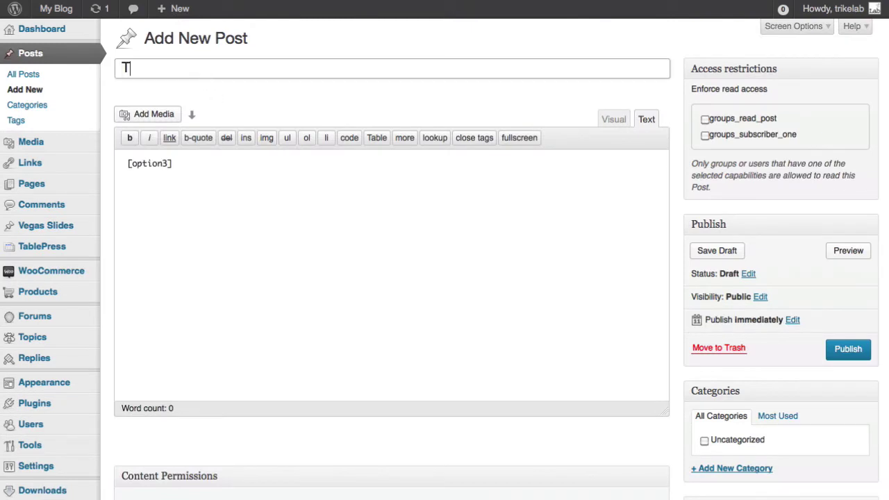
text(h is is a post...)
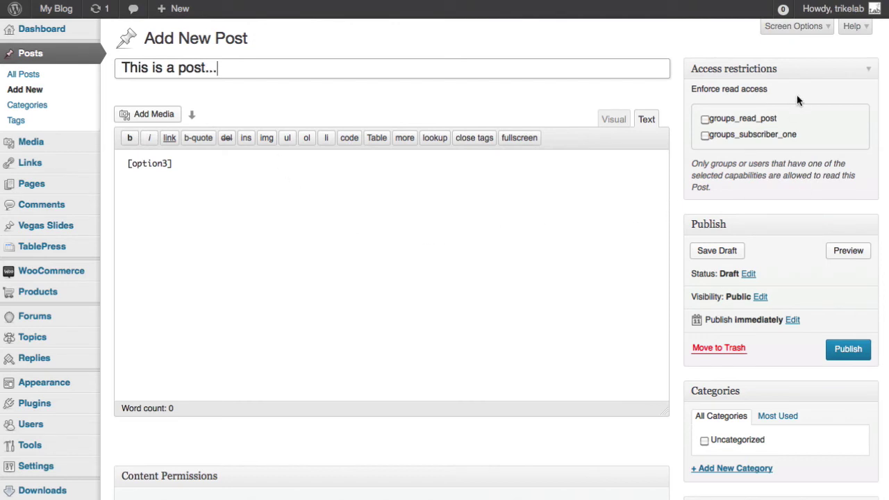
click(847, 348)
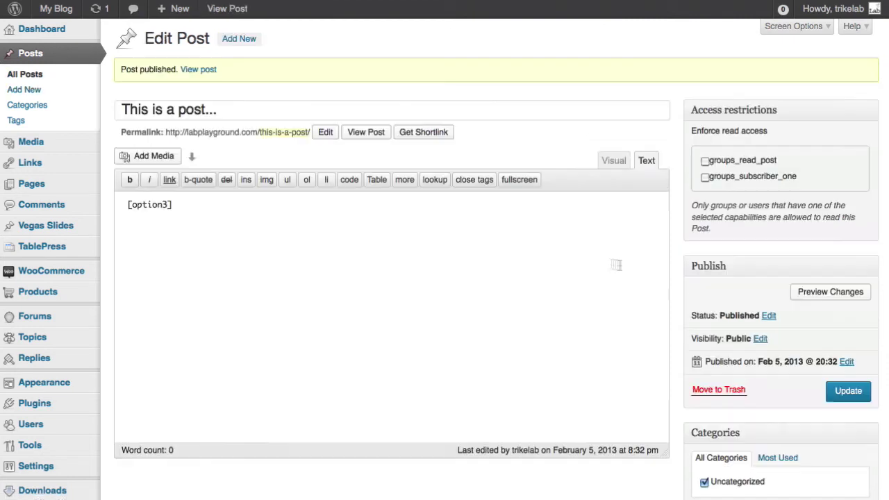
click(201, 77)
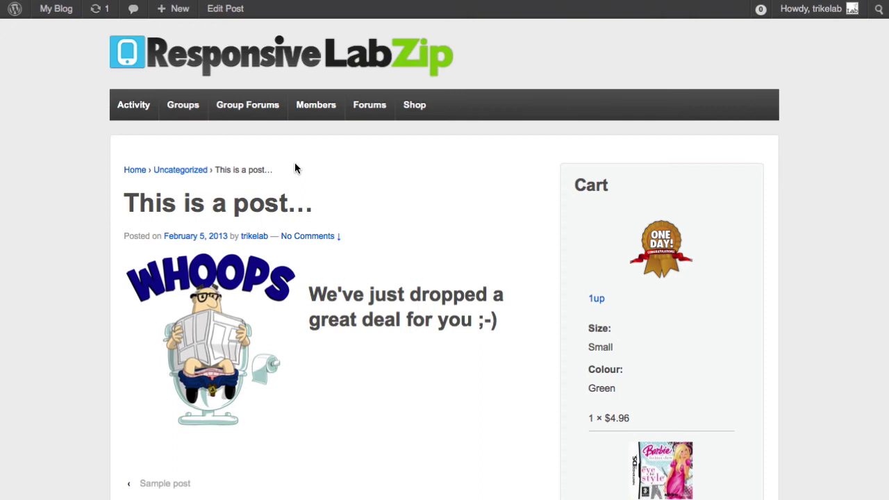
Step: Start a new product named "One Month Subscription" with the description "this is for access one month...."
mouse_move(50, 11)
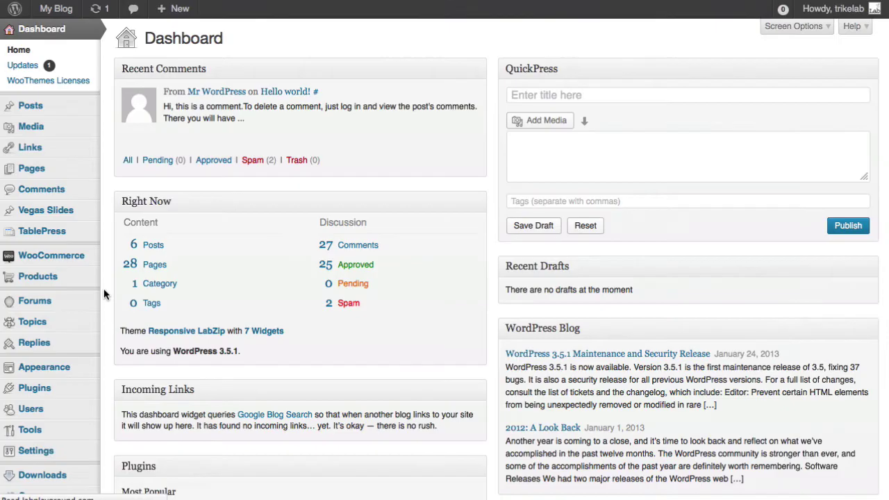
mouse_move(73, 286)
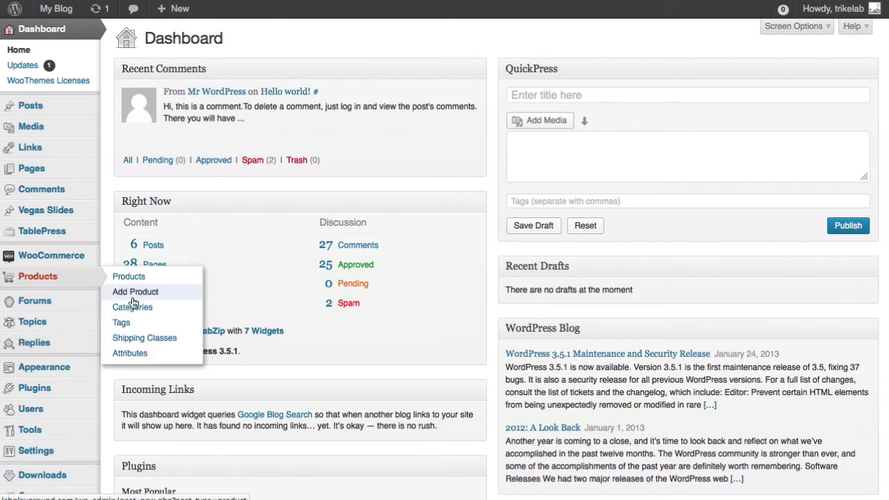
click(135, 291)
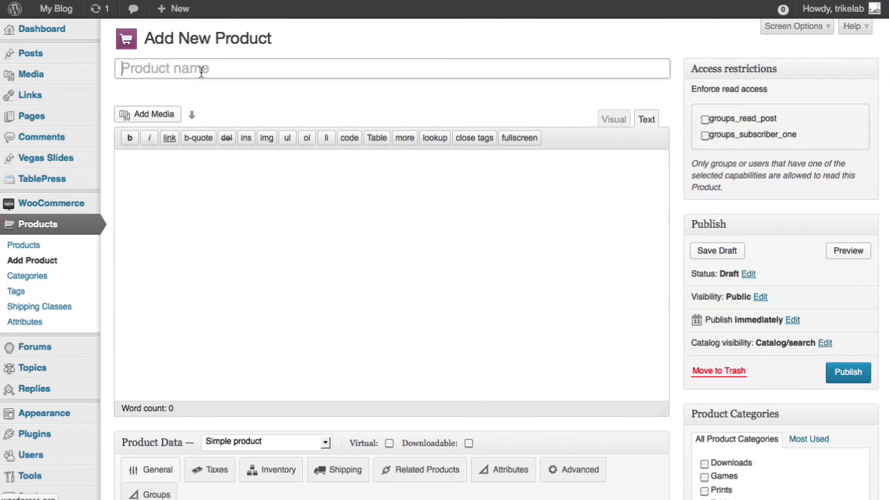
click(201, 69)
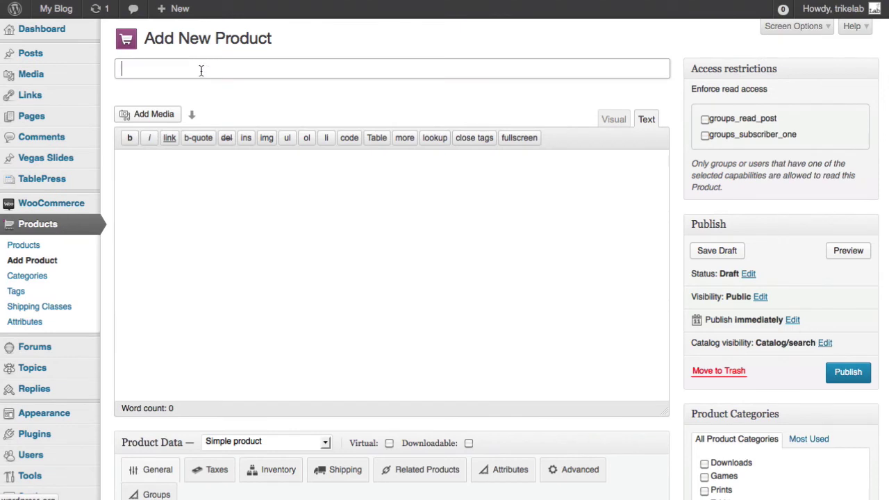
text(One Month Subscription)
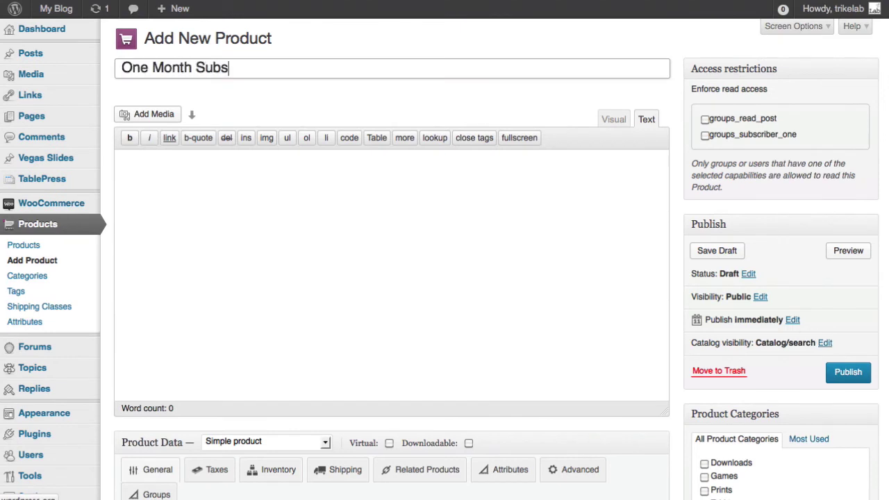
click(266, 174)
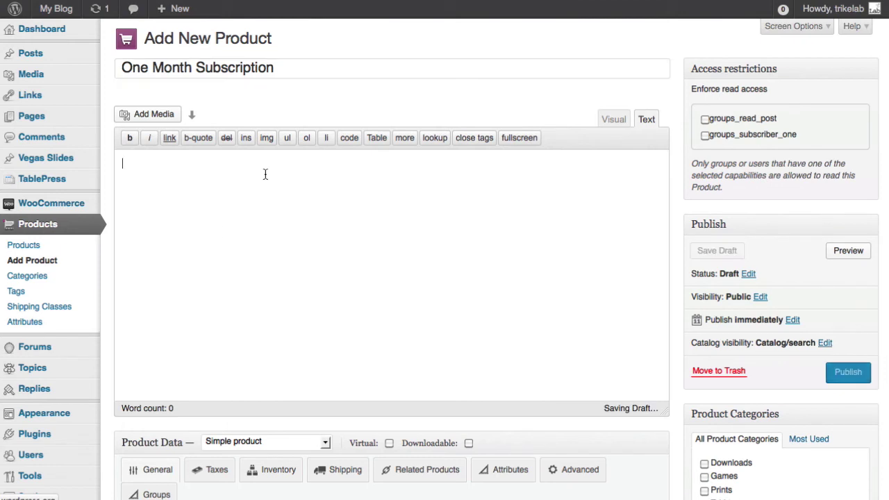
text(this is for acce)
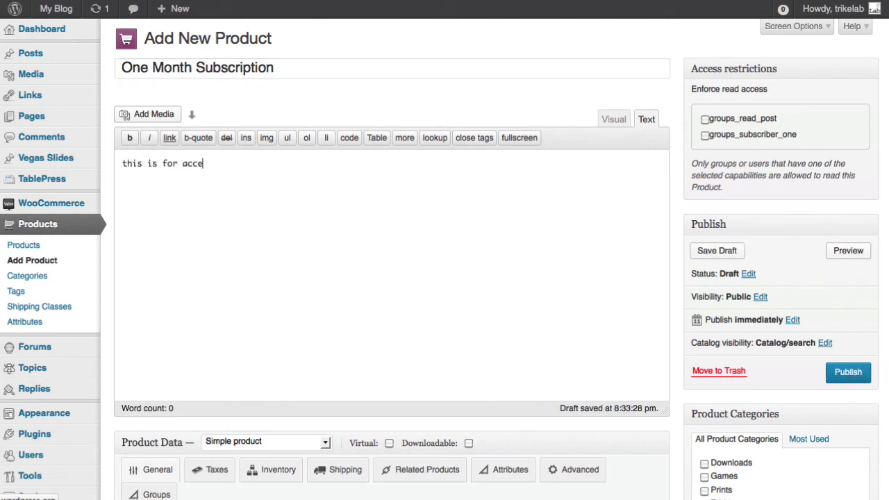
text(ss one month....)
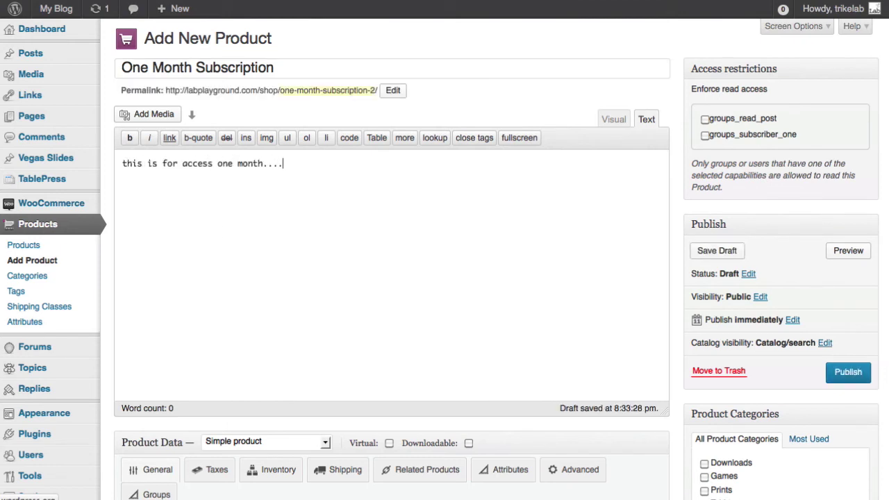
Step: Add the 1-month.png image to the media library and set it as the product's featured image
scroll(802, 346, down, 6)
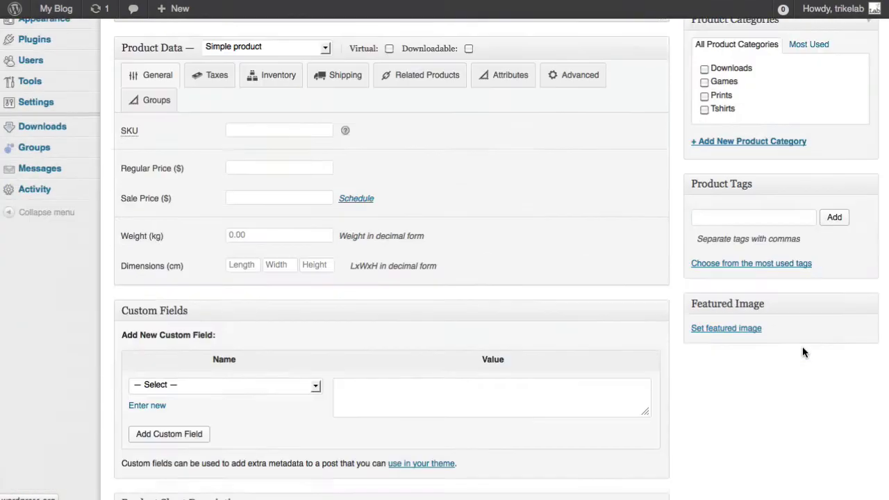
click(741, 298)
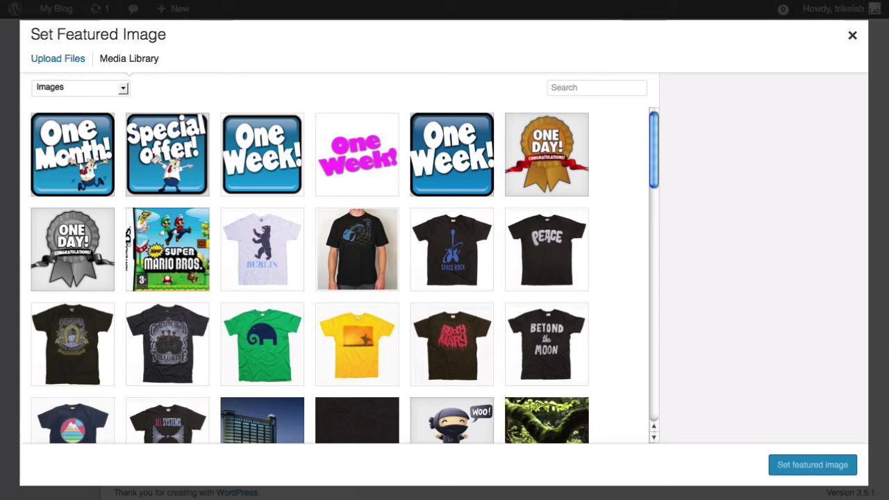
drag(885, 208, 323, 177)
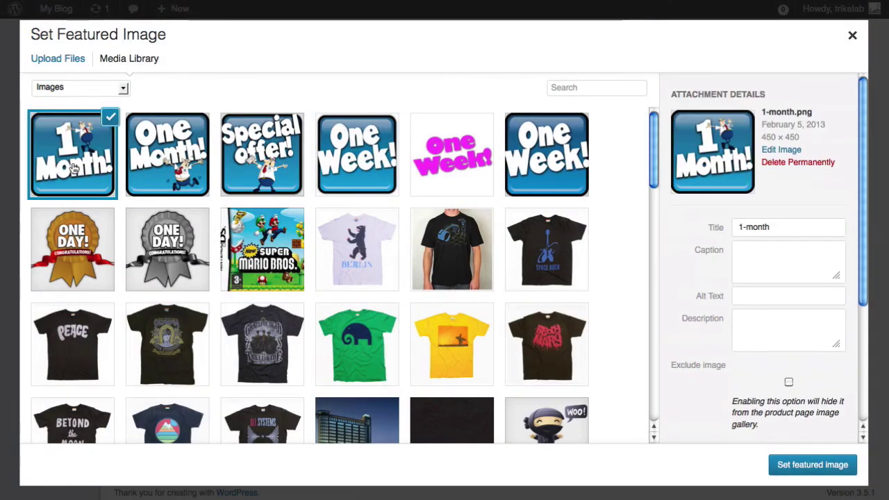
click(817, 464)
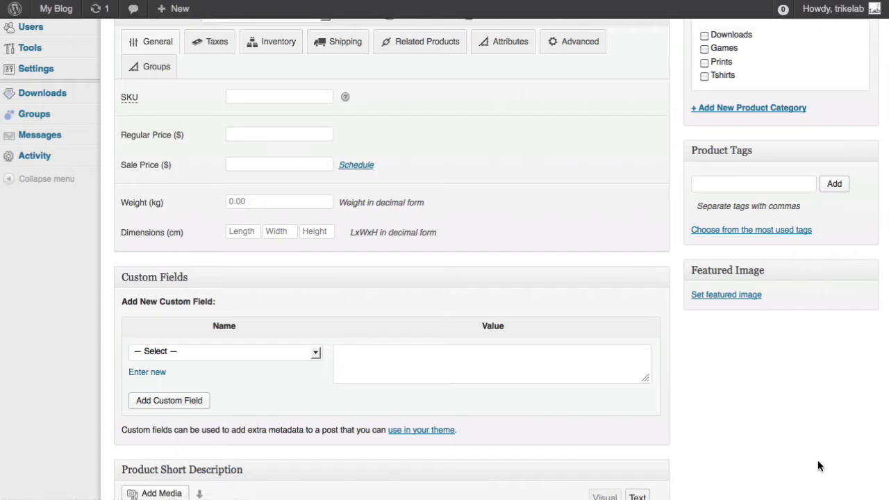
Step: Publish the One Month Subscription product and check its icon, message and featured image on the product page
scroll(694, 363, up, 8)
click(845, 376)
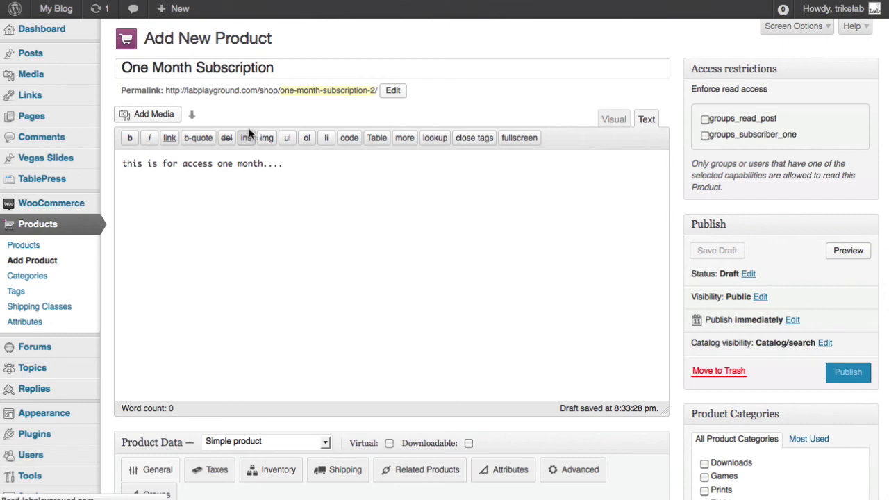
click(220, 71)
right_click(220, 74)
click(239, 81)
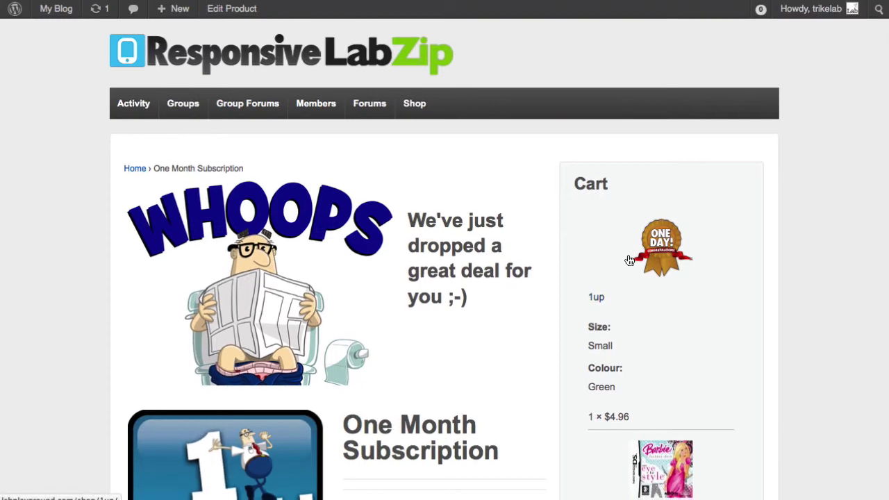
scroll(287, 270, down, 3)
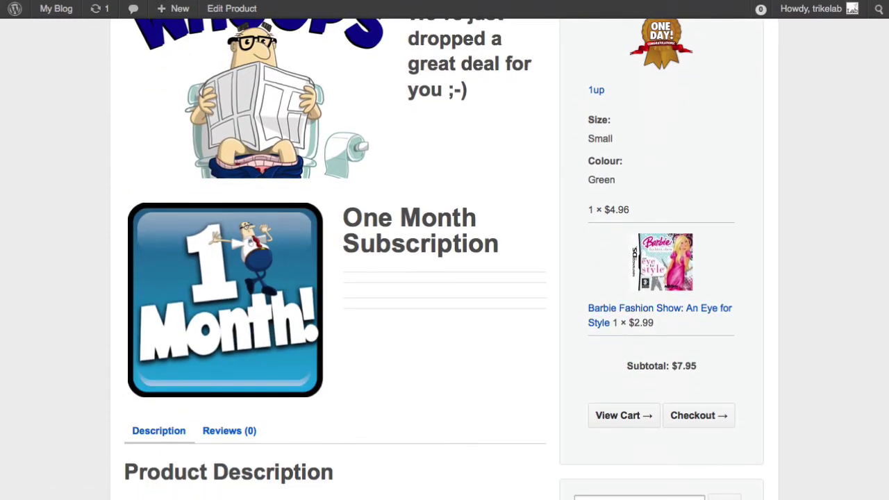
key(ctrl+w)
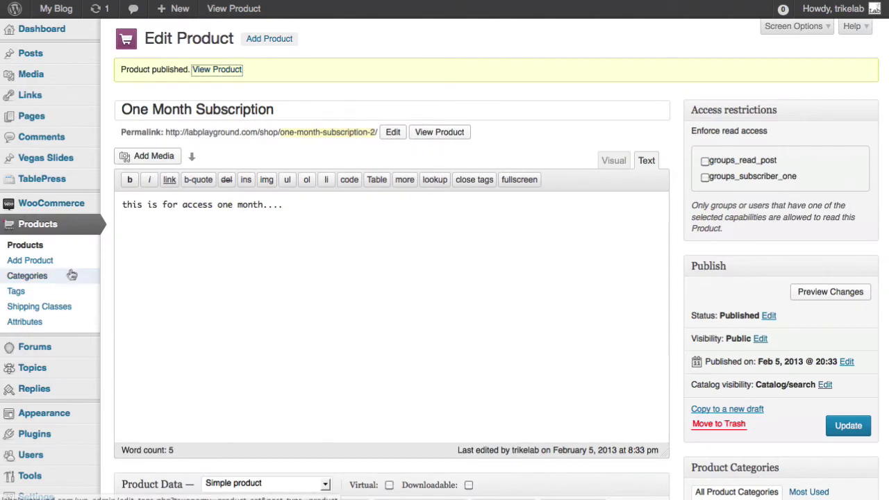
Step: Return to the iCondy settings, look through all the icons in Icondy Set One and close the preview
mouse_move(85, 207)
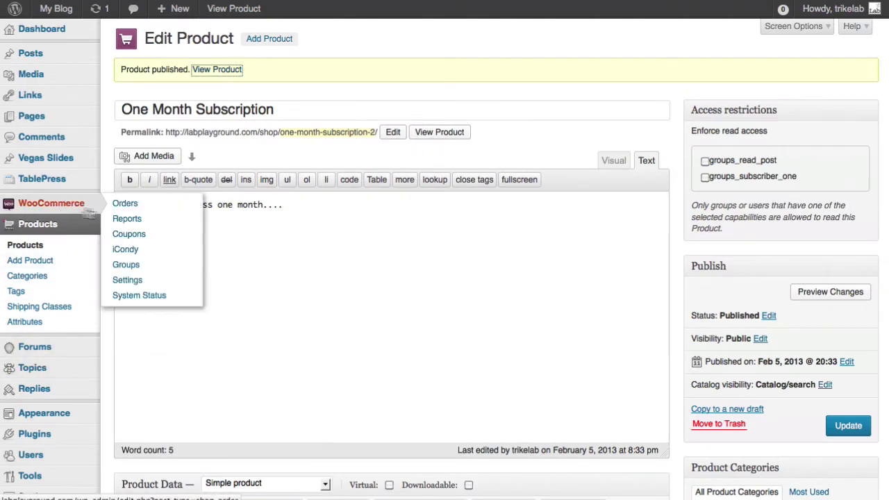
click(129, 251)
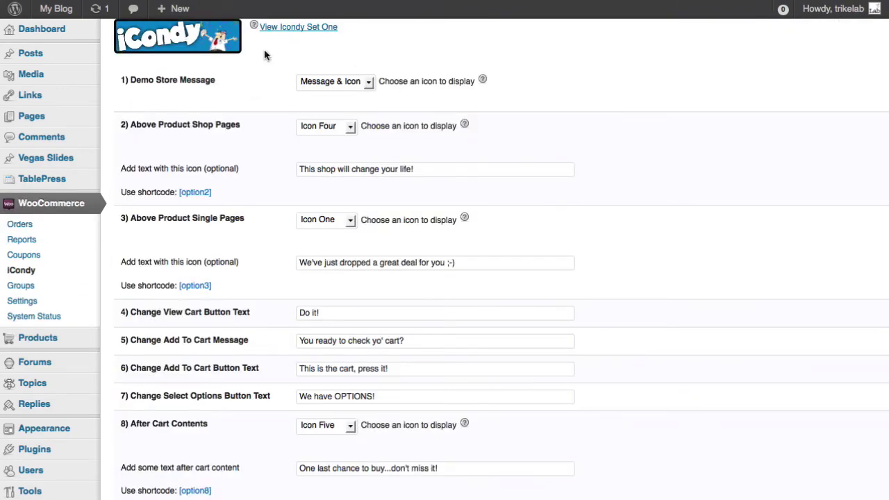
click(273, 27)
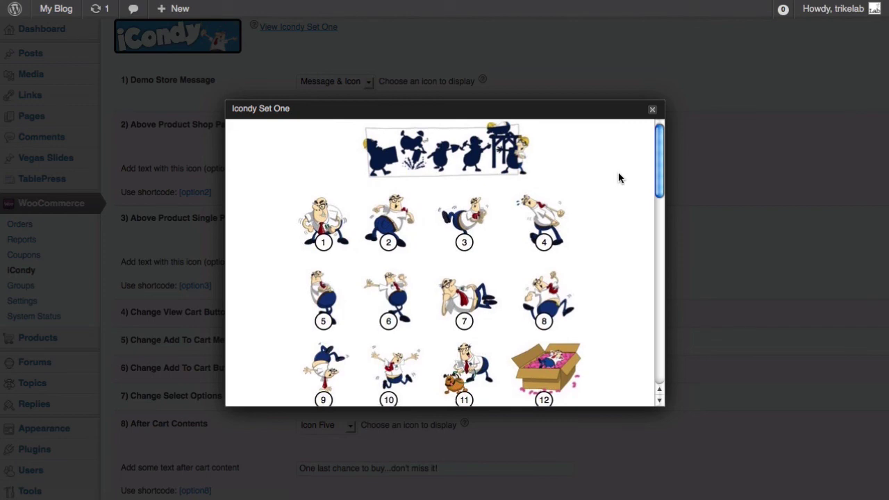
scroll(620, 178, down, 3)
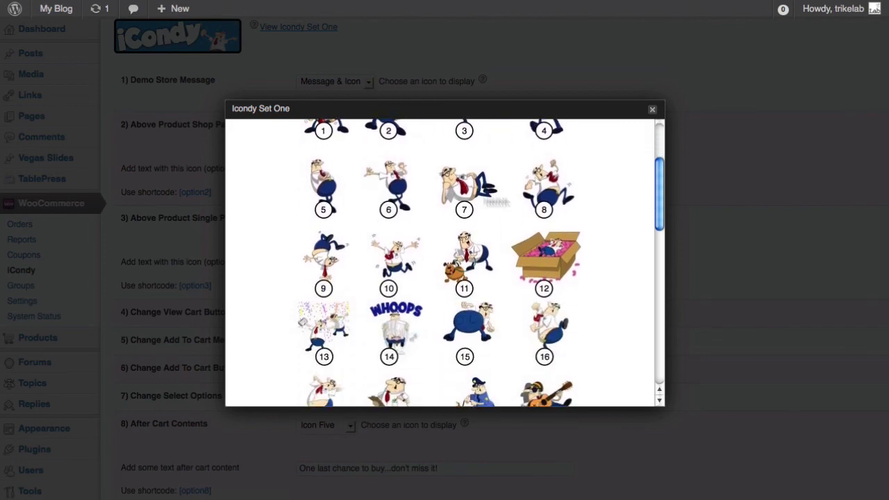
scroll(475, 264, down, 6)
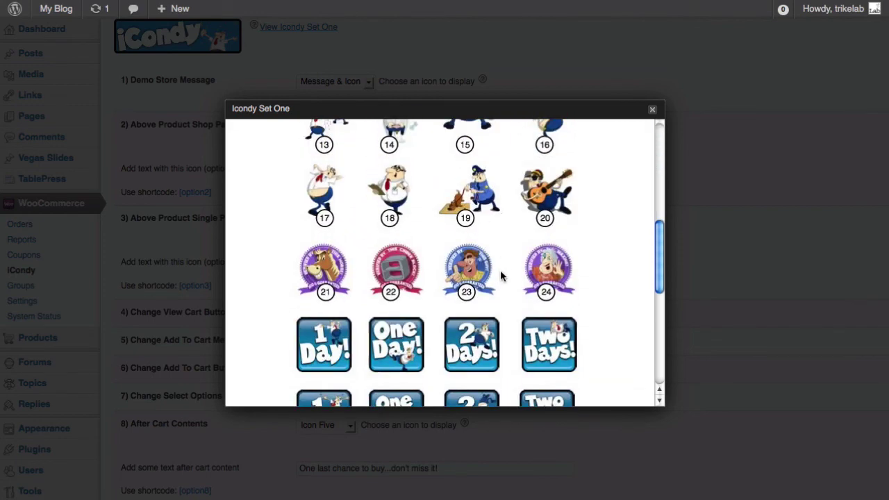
scroll(500, 270, down, 5)
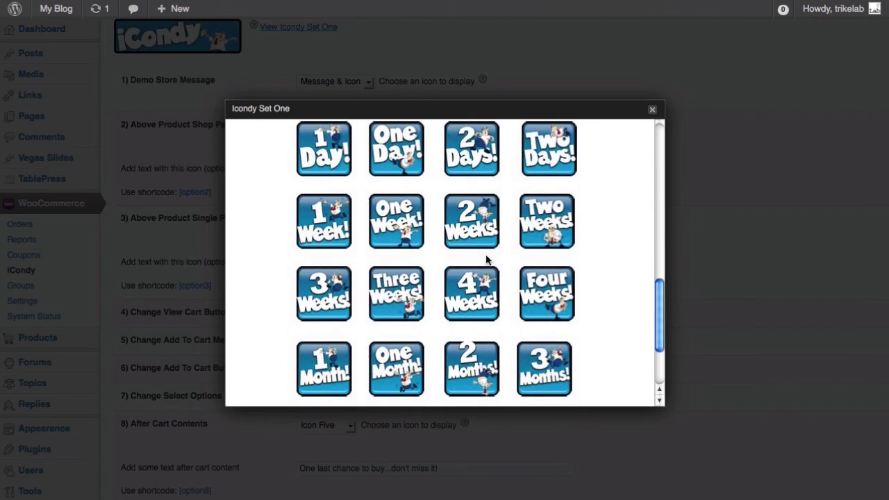
scroll(508, 264, down, 1)
scroll(641, 220, down, 3)
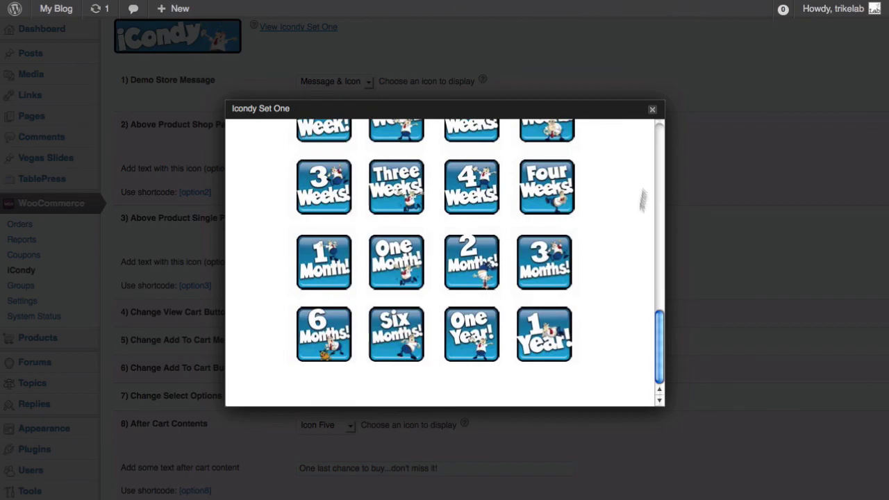
click(653, 110)
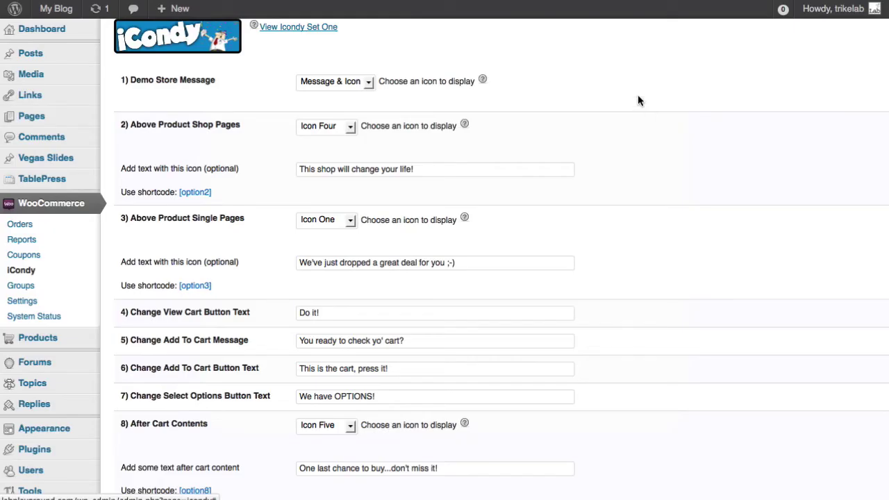